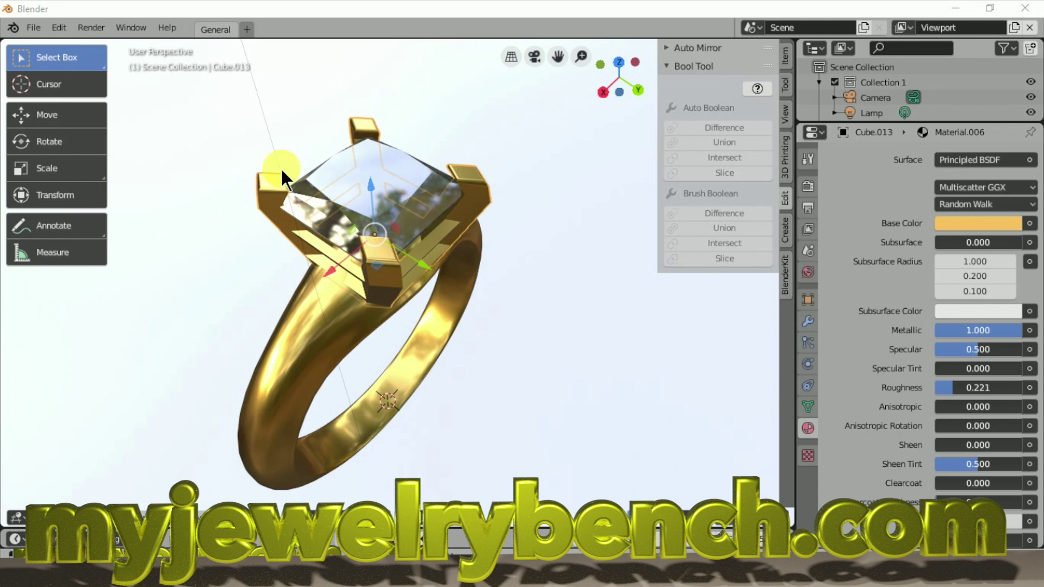
click(352, 163)
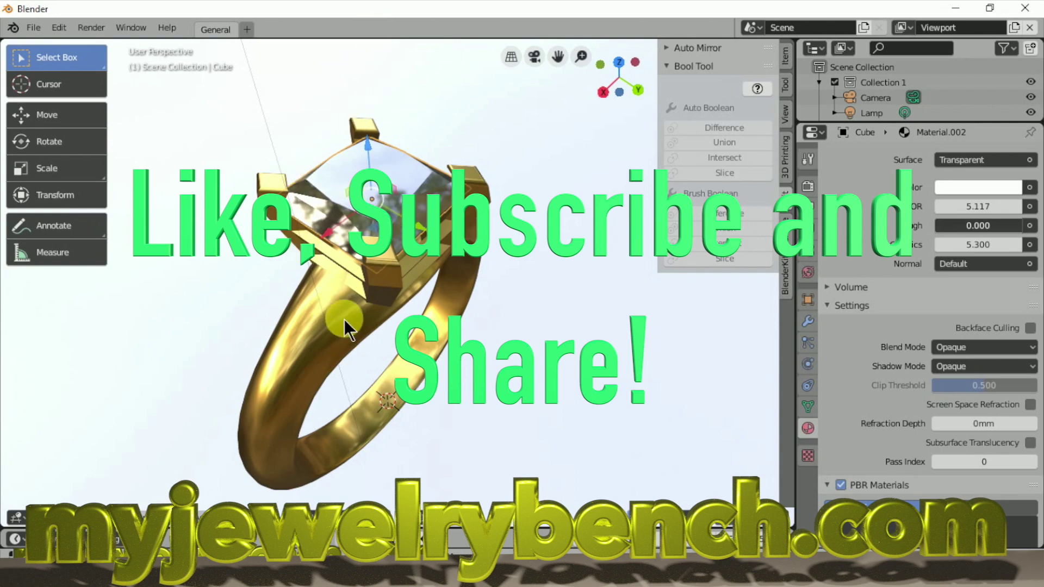
middle_drag(515, 270, 337, 306)
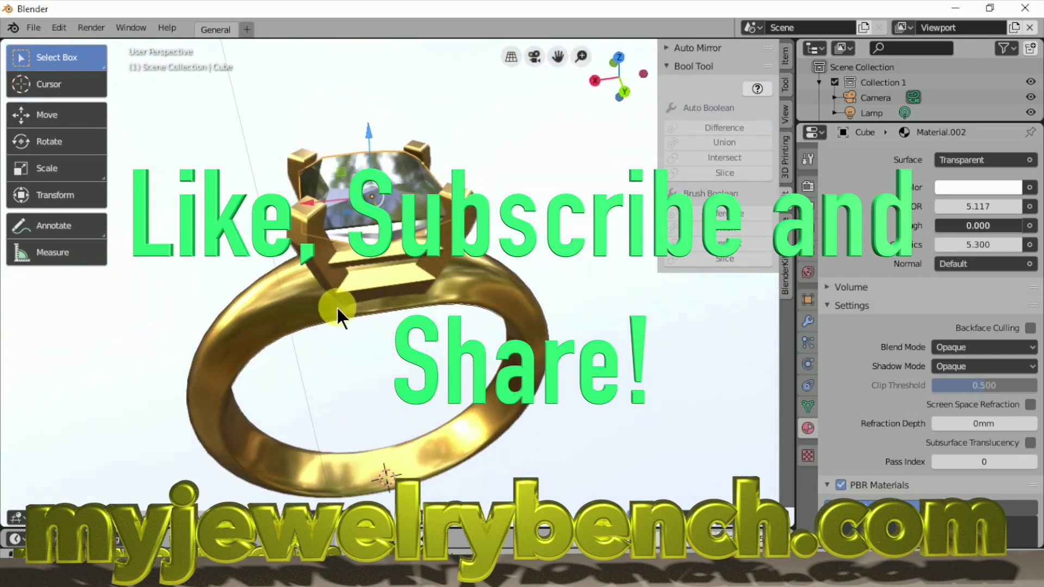
click(412, 252)
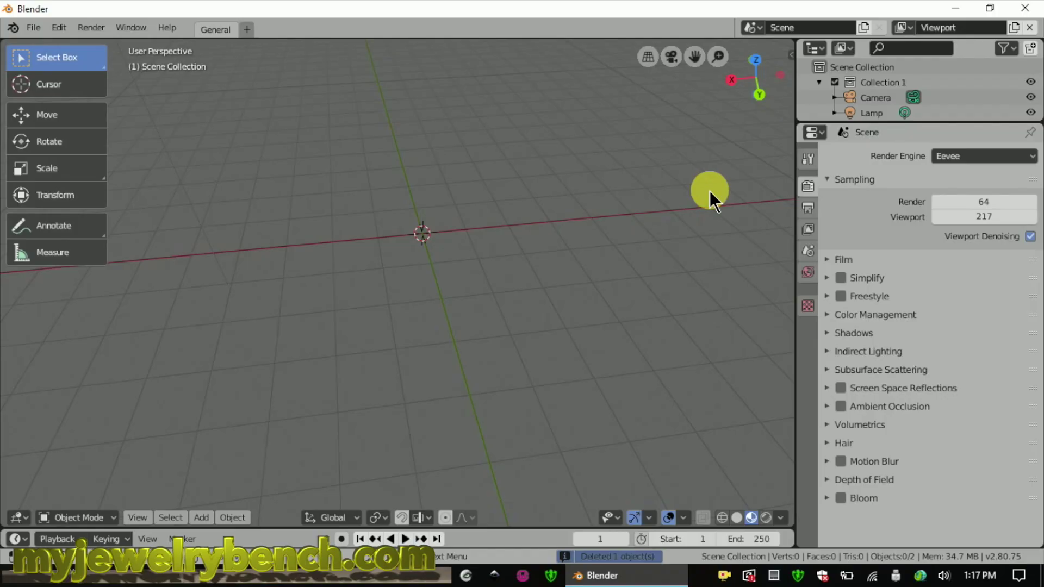
- Append the Princess diamond from the diamonds category of the Simple Asset Manager
key(n)
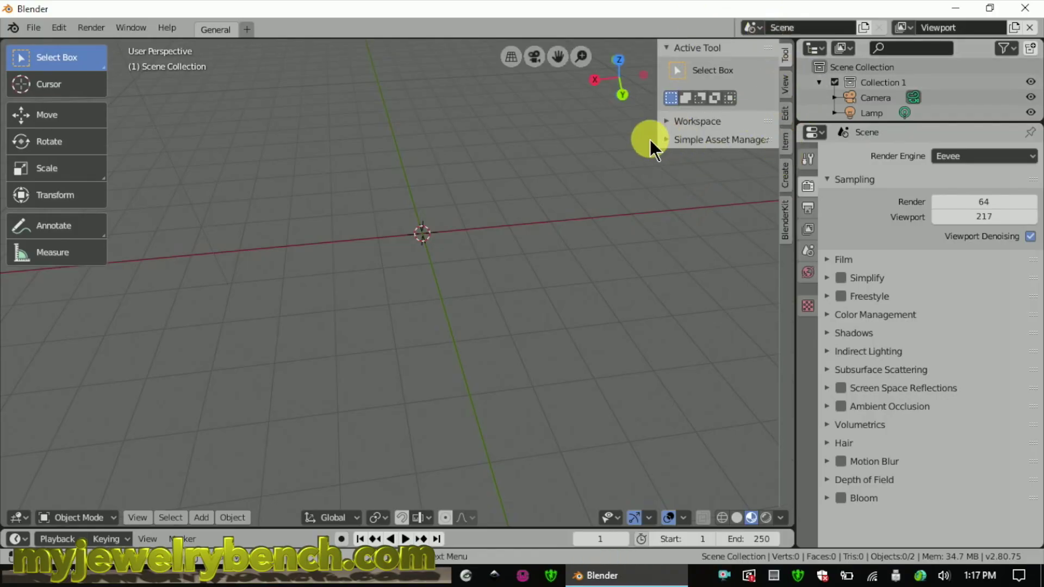
click(664, 139)
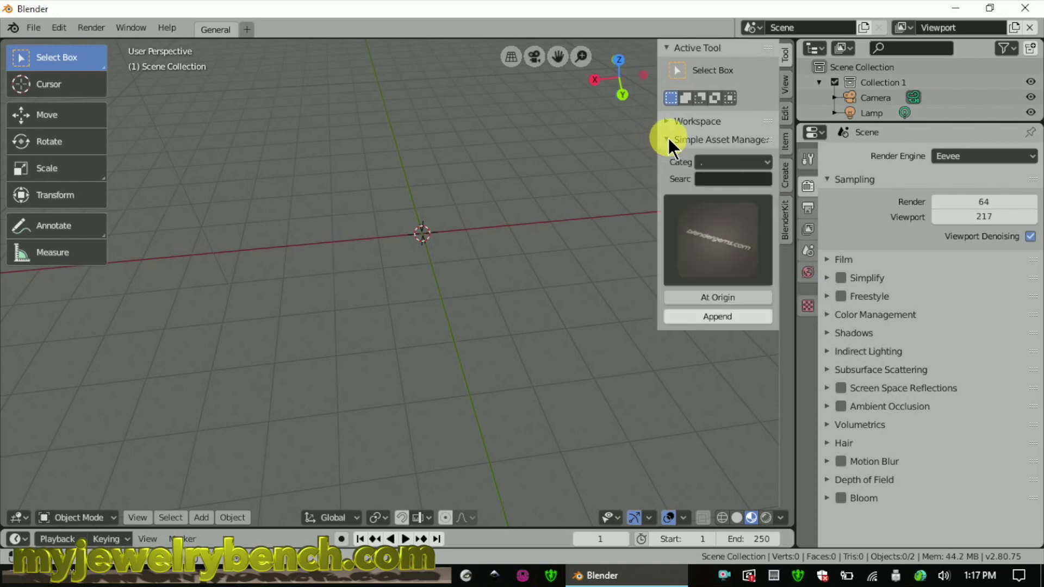
click(745, 166)
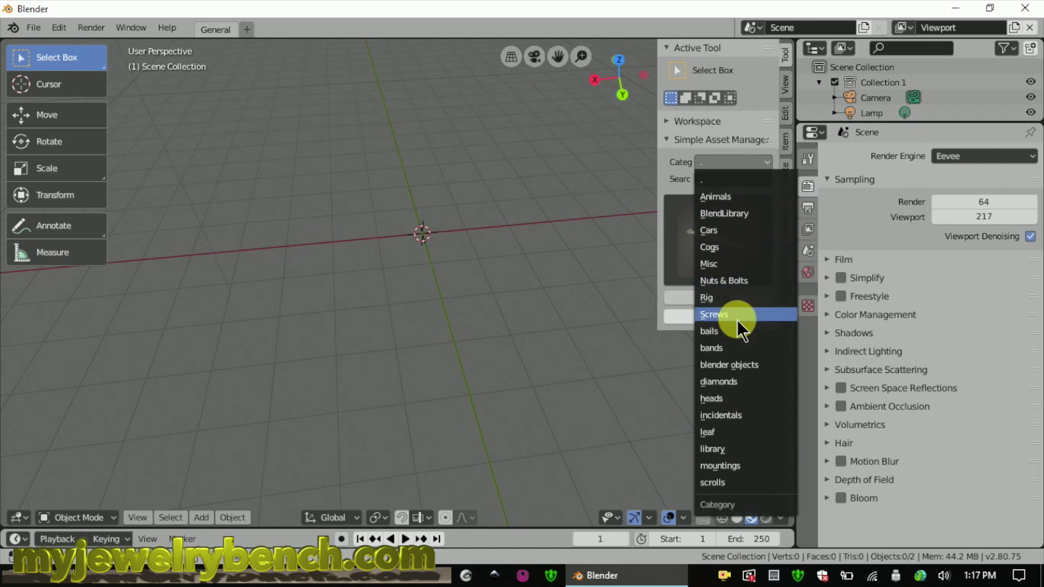
click(735, 376)
click(739, 264)
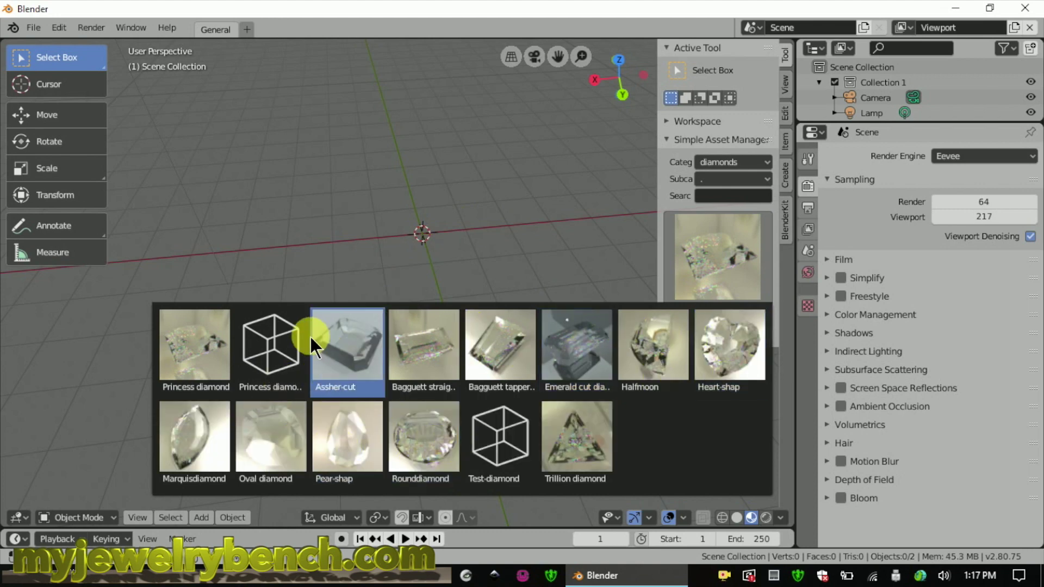
click(195, 345)
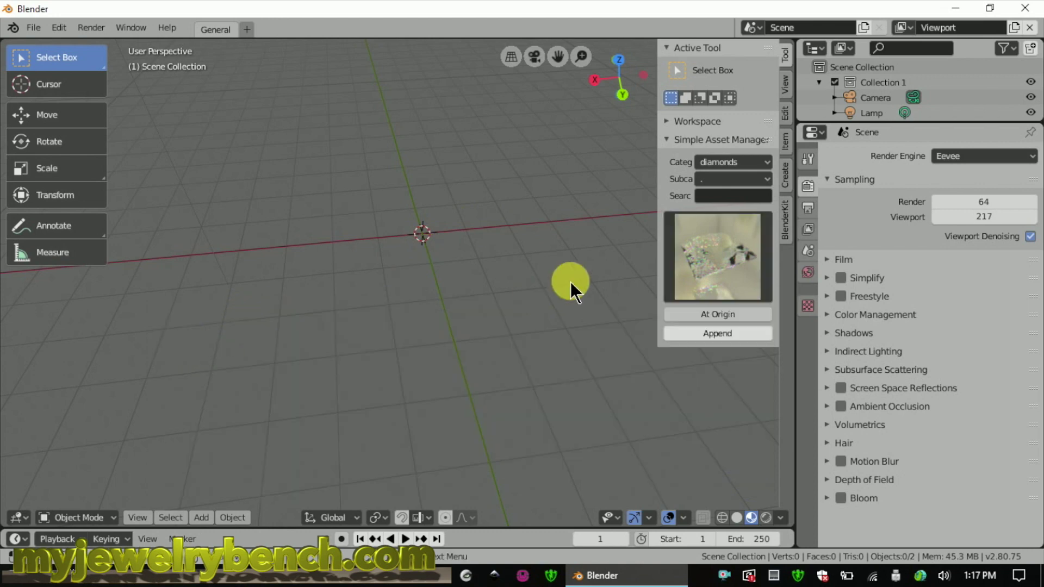
click(719, 336)
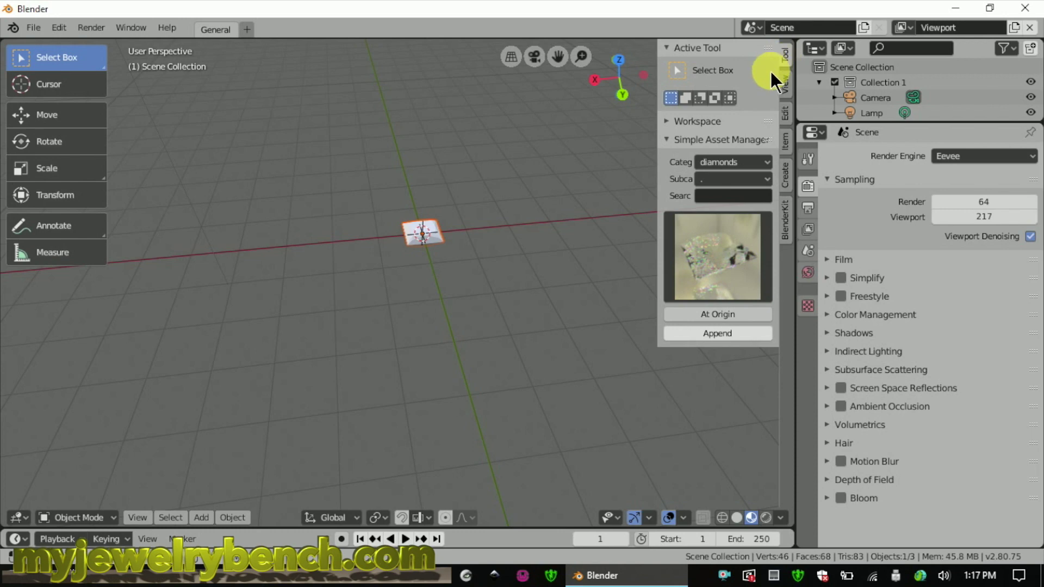
- Set the scene units to metric millimetres with unit scale 0.001, and scale the diamond uniformly to 5.5 mm across
click(783, 89)
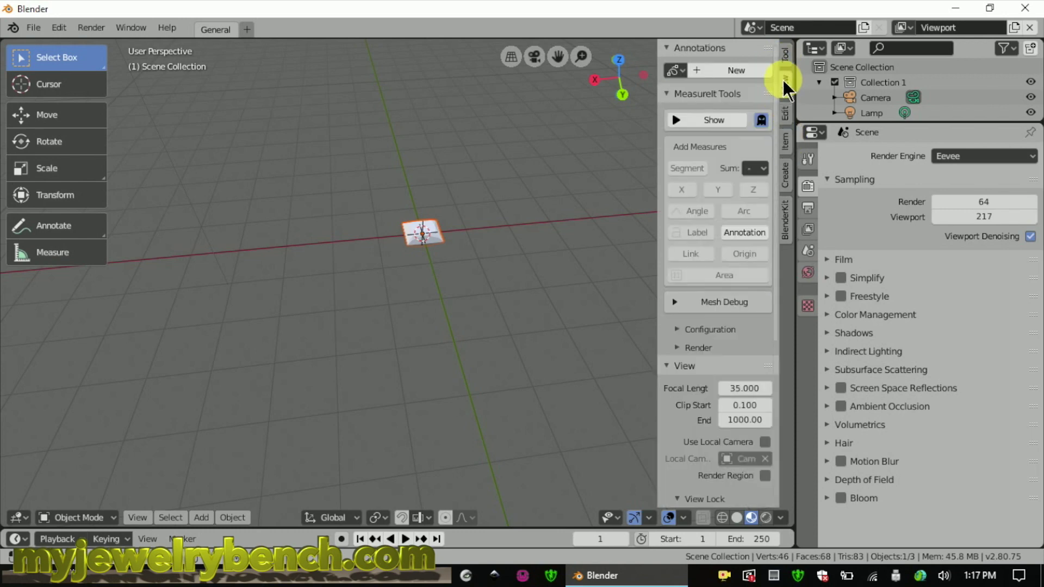
click(784, 55)
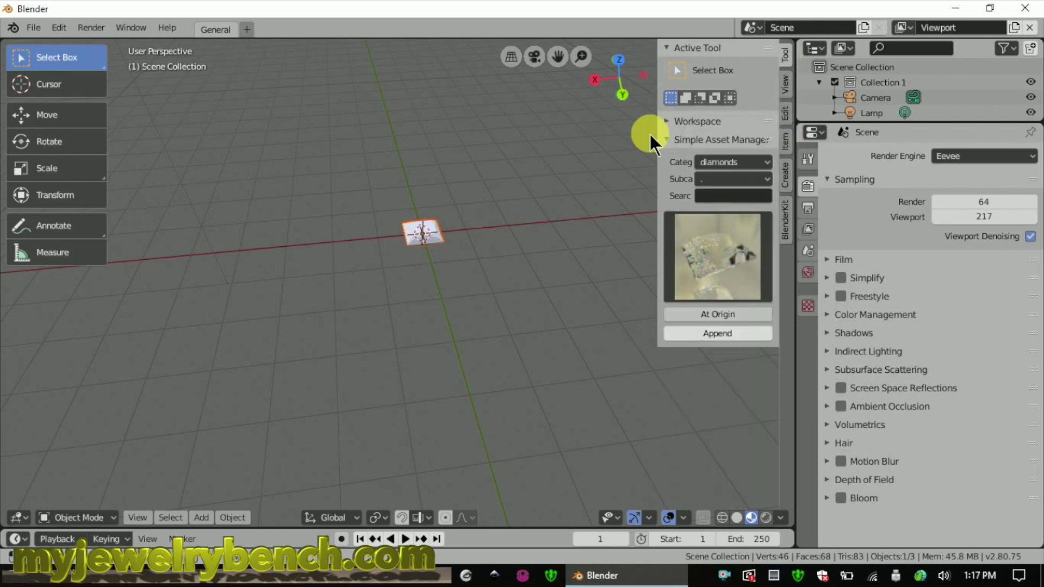
click(420, 234)
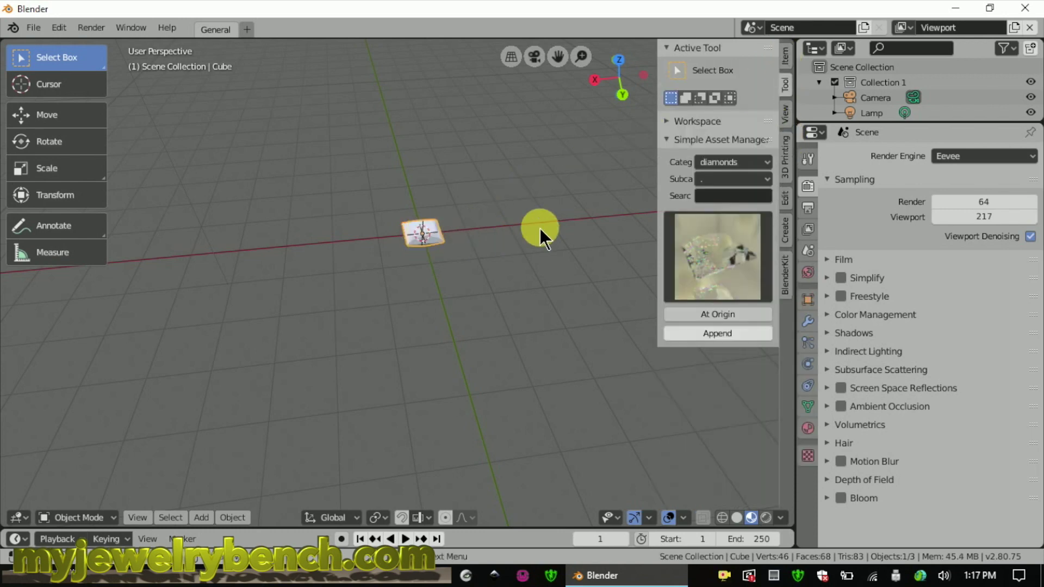
click(785, 57)
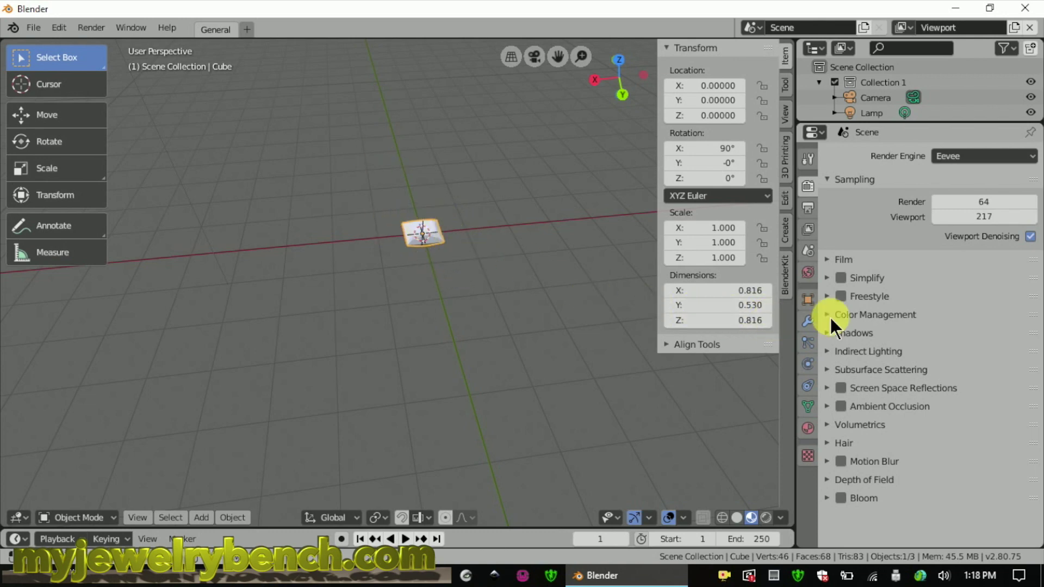
click(807, 250)
key(s)
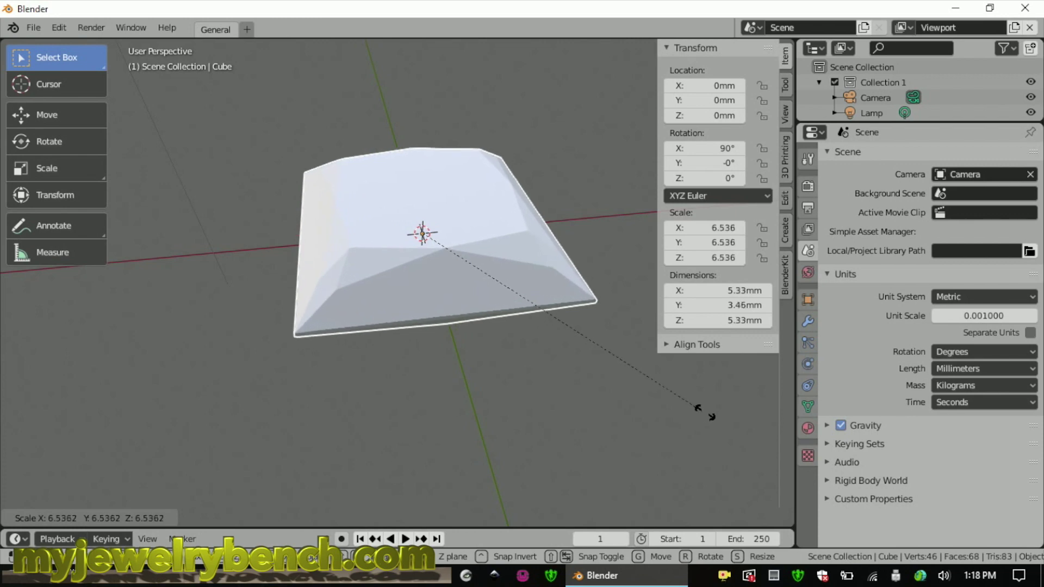
click(712, 419)
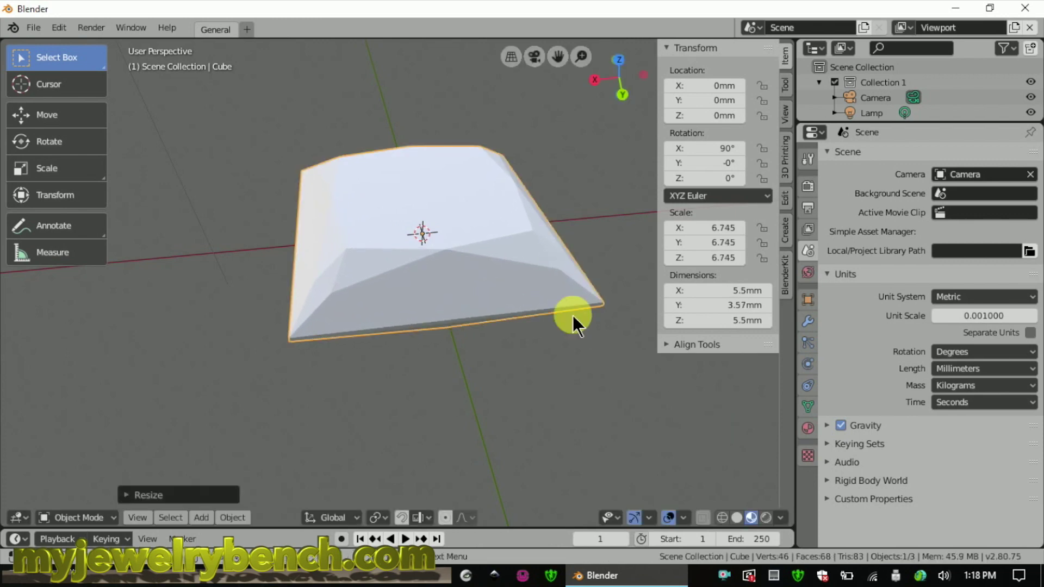
- Append the Princess-head setting from the Square subcategory of heads in the Simple Asset Manager
scroll(309, 295, down, 8)
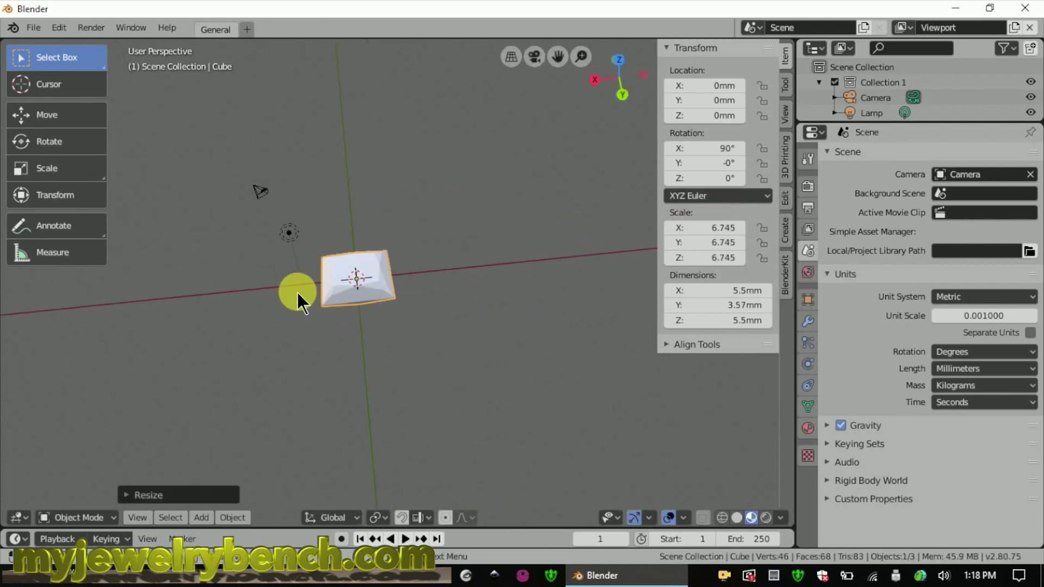
scroll(468, 298, down, 3)
scroll(398, 291, up, 5)
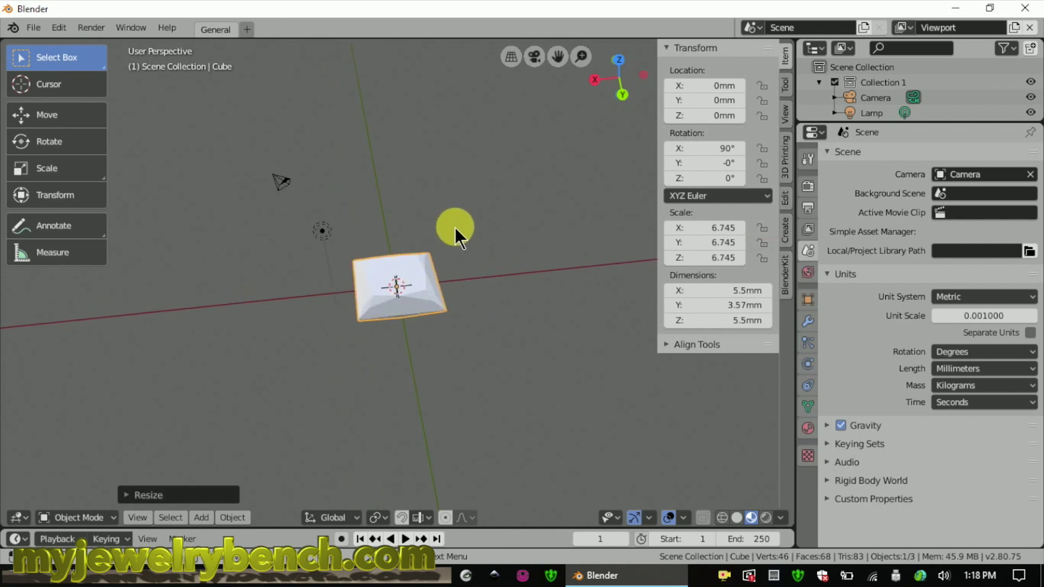
click(785, 84)
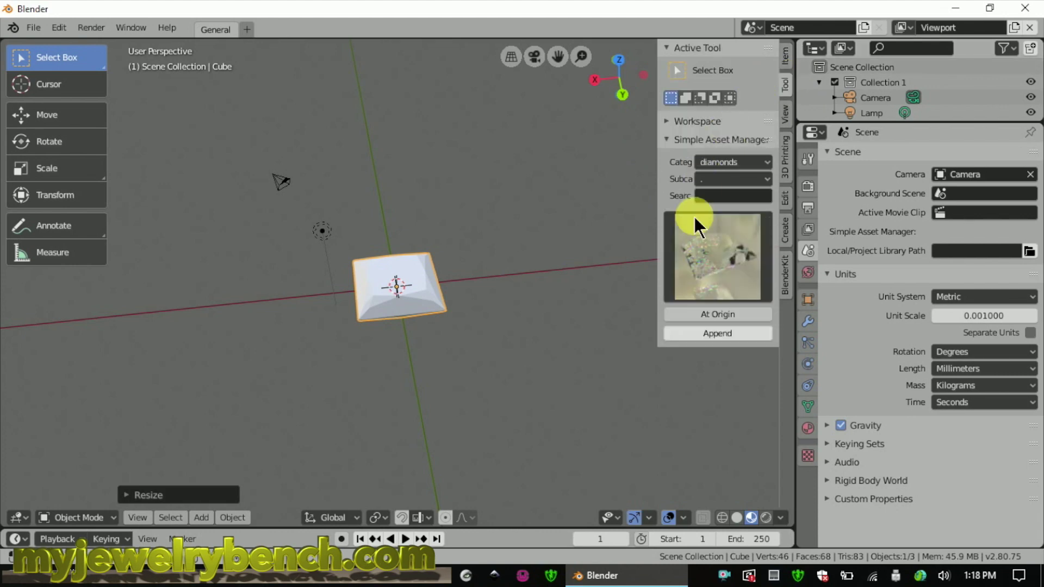
click(733, 164)
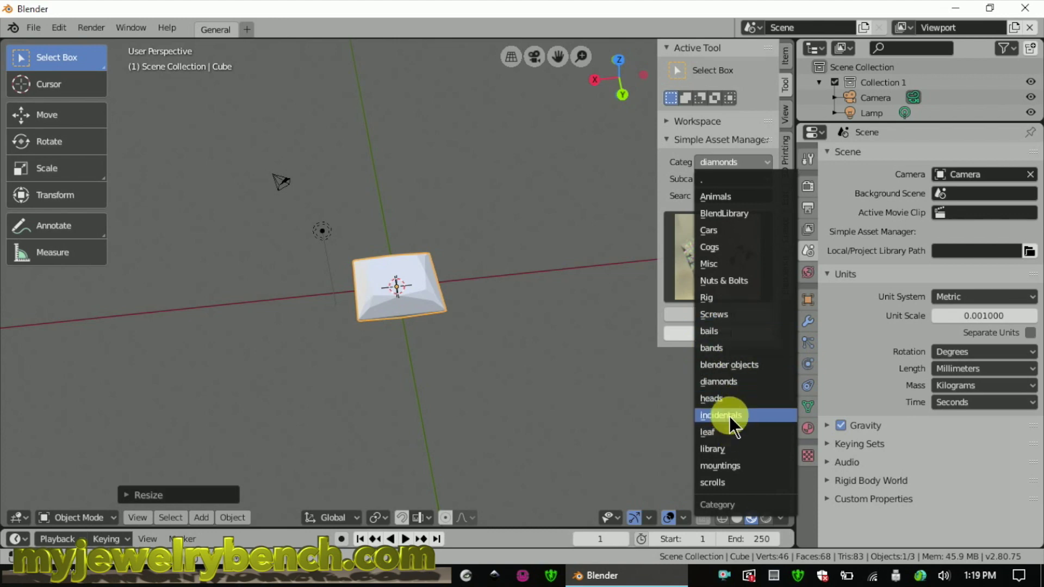
click(729, 401)
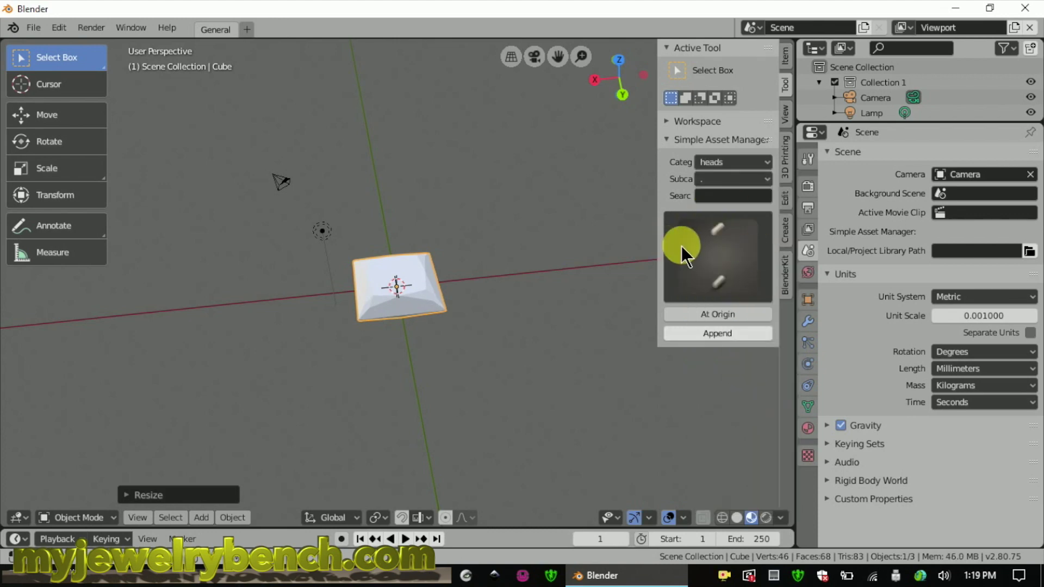
click(728, 179)
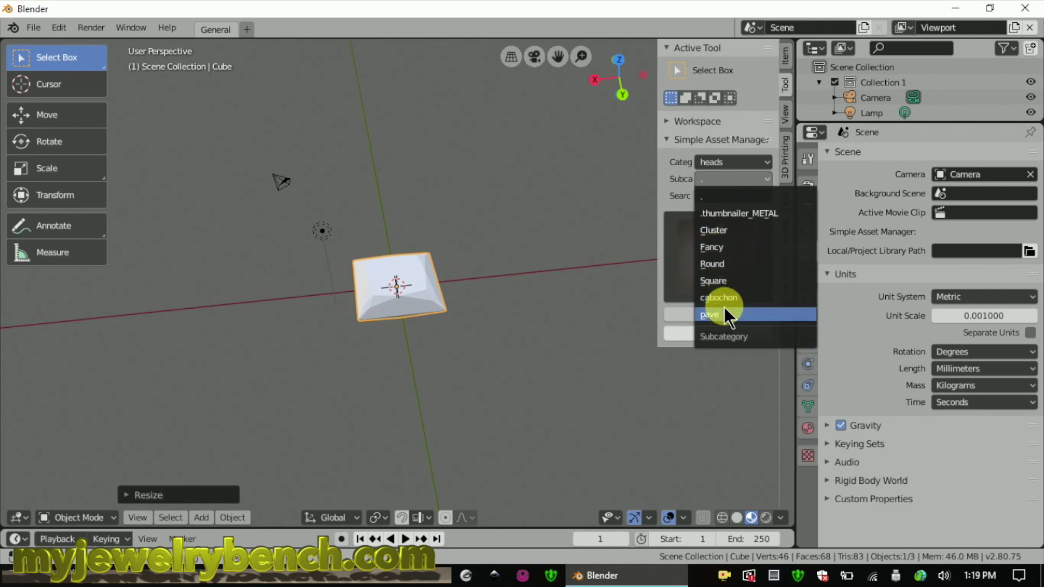
click(739, 194)
click(733, 182)
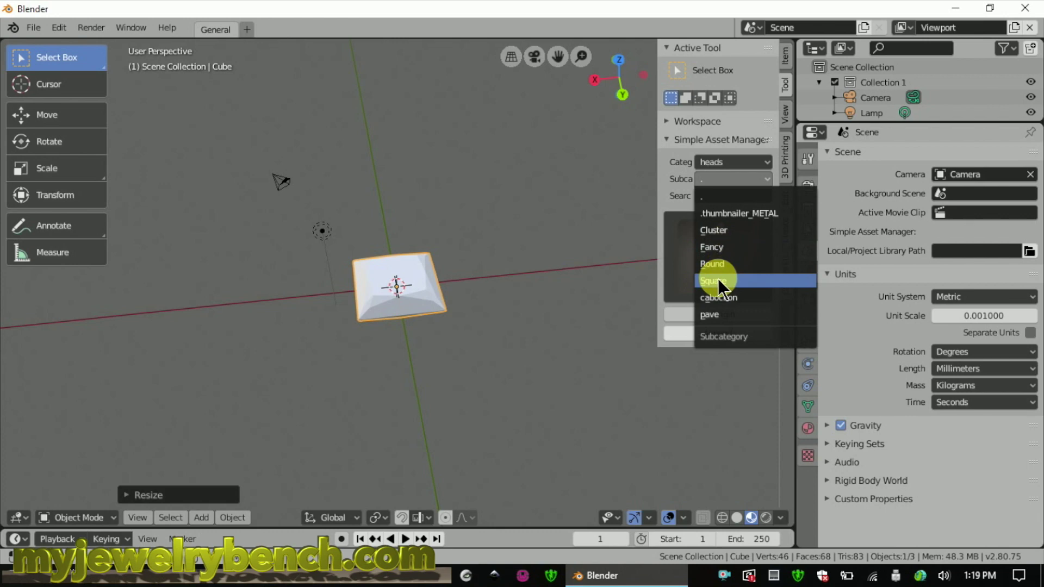
click(718, 278)
click(725, 247)
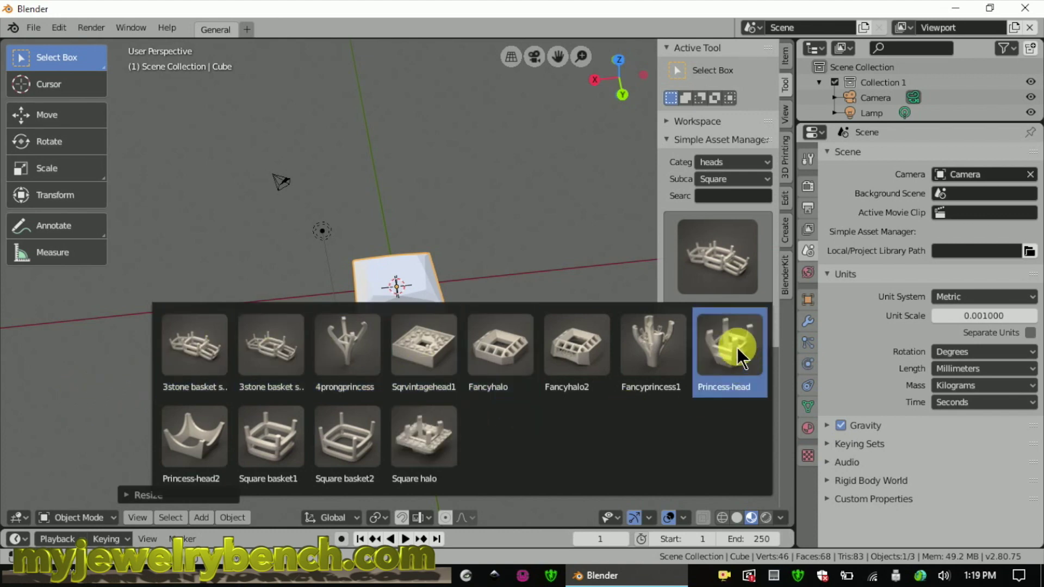
click(736, 347)
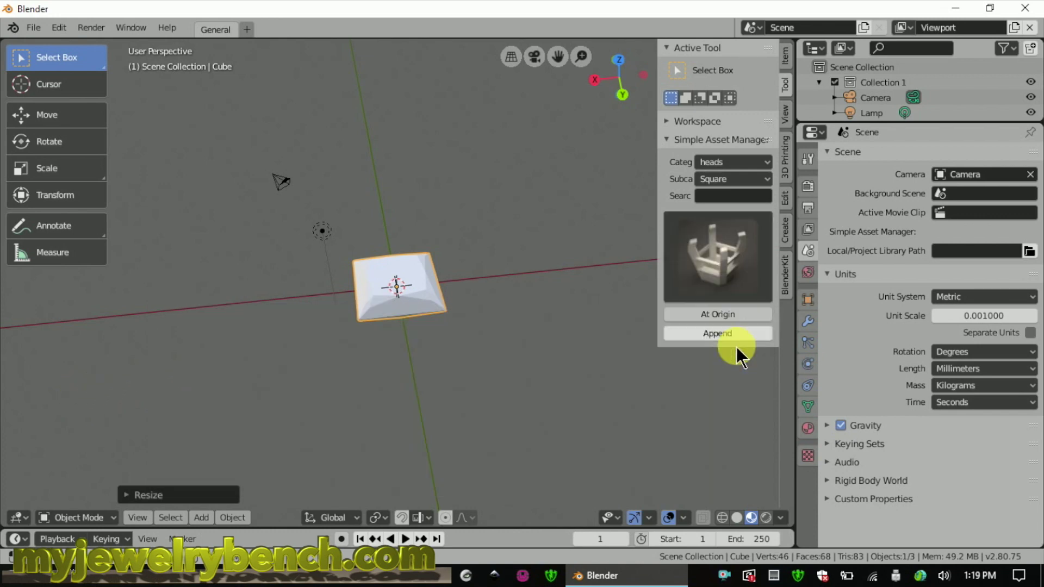
click(735, 335)
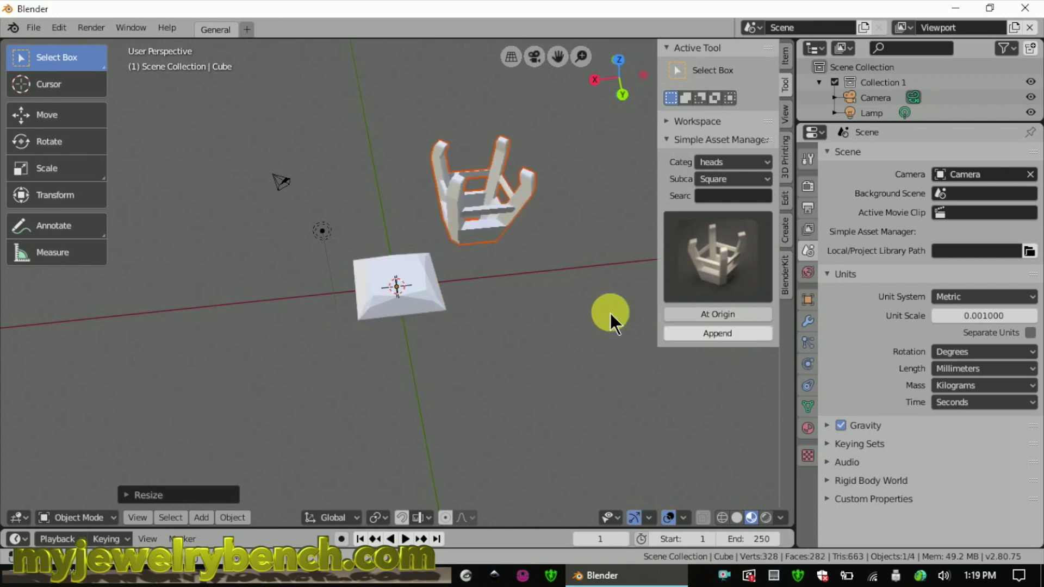
- Set the head's origin to its center of mass (volume) and snap the head to the 3D cursor
right_click(461, 203)
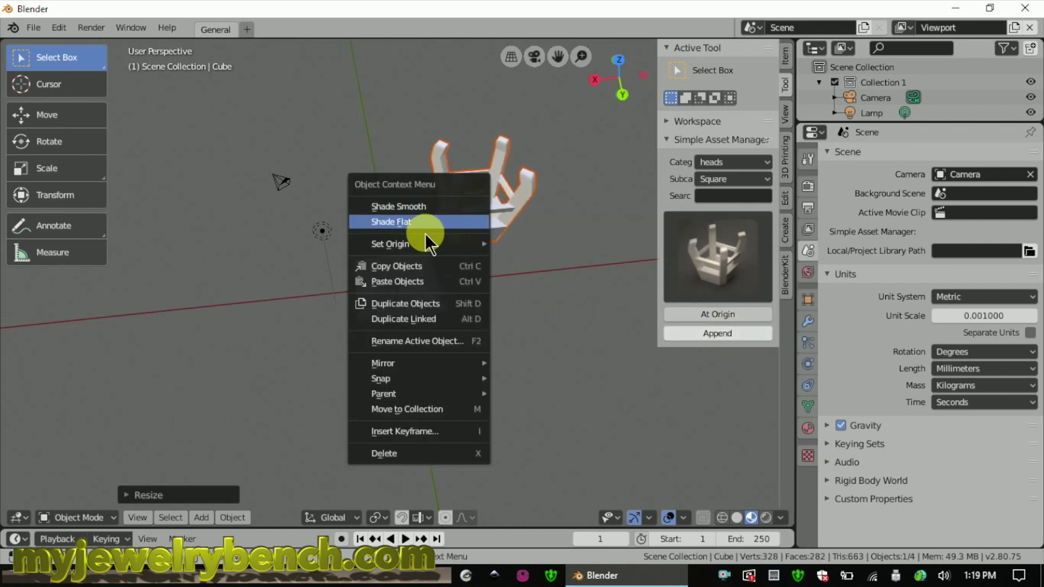
mouse_move(422, 238)
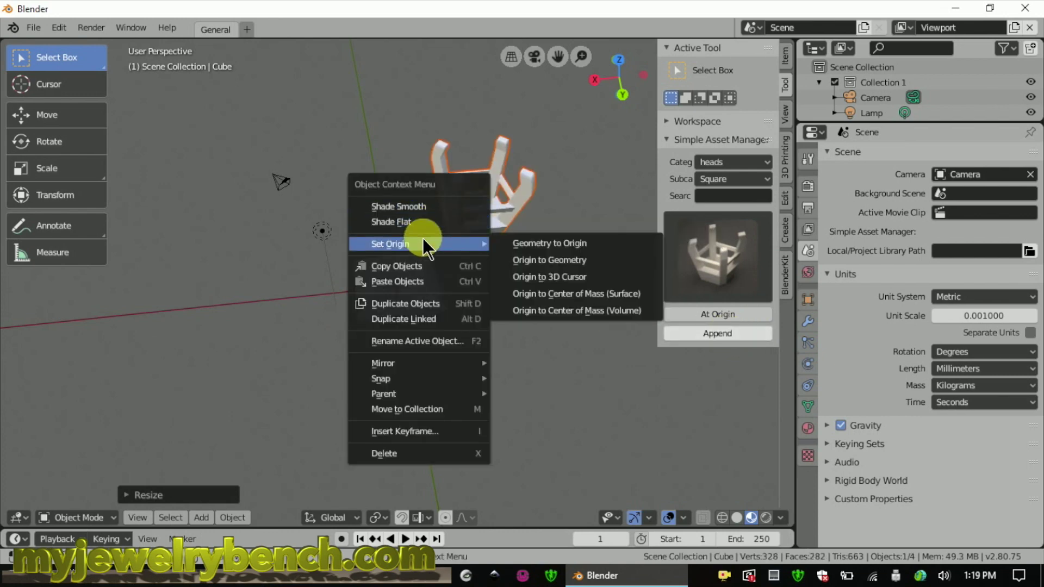
click(603, 311)
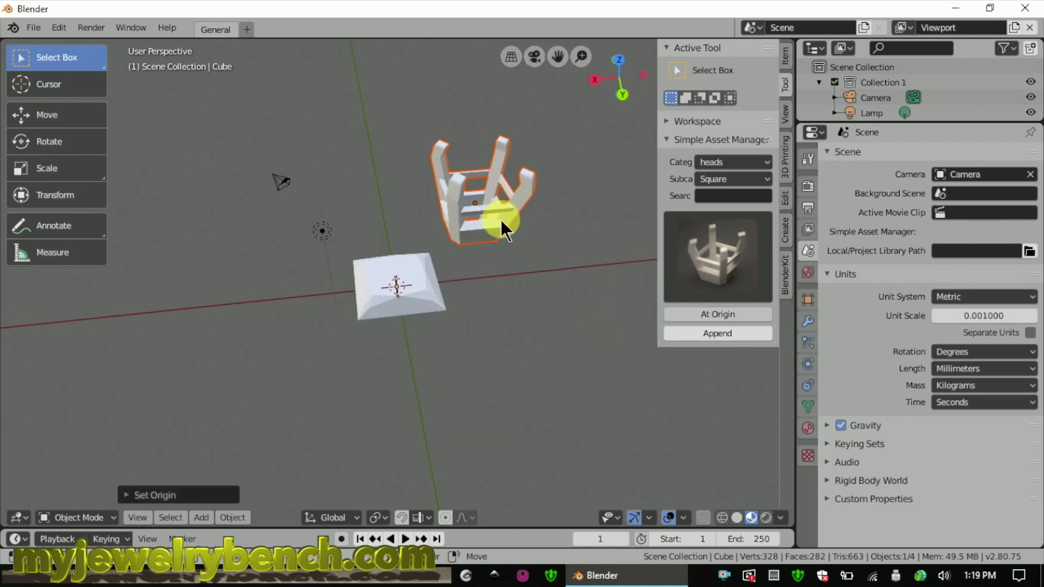
key(shift+s)
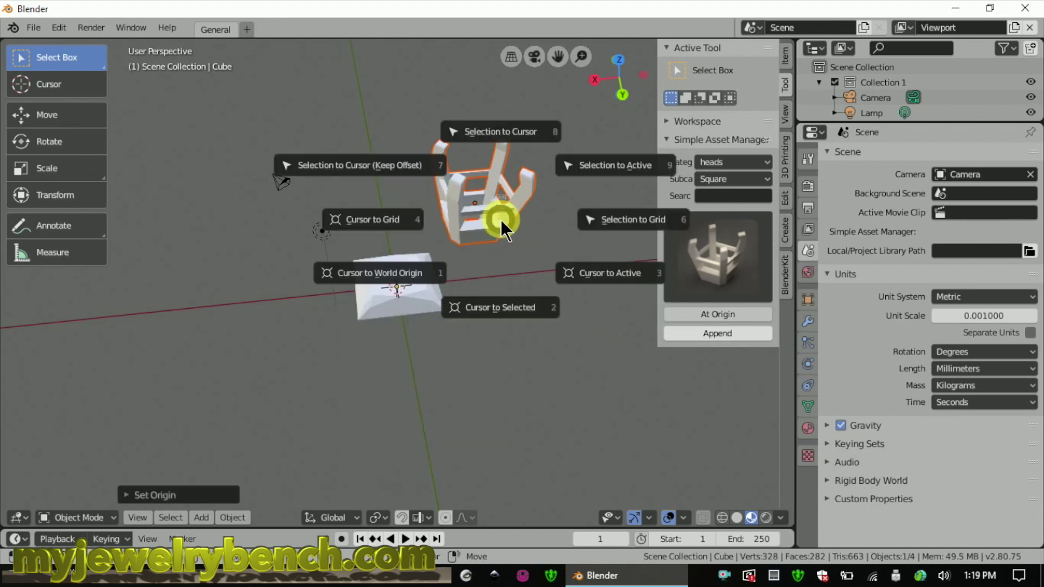
click(503, 132)
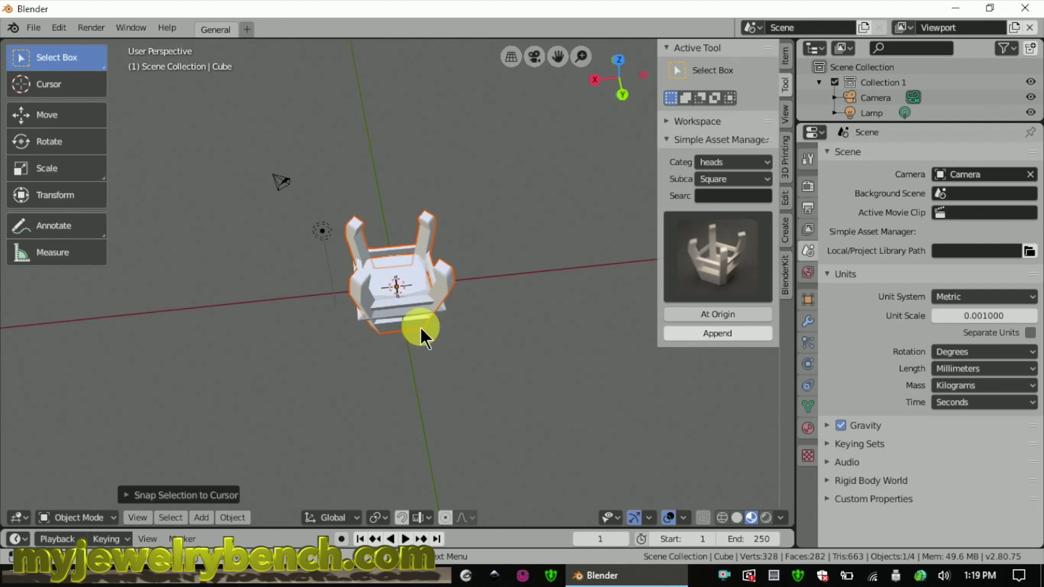
- Enable the Move object gizmo and lower the head along Z until its prong tips are level with the diamond's top
middle_drag(419, 327, 419, 271)
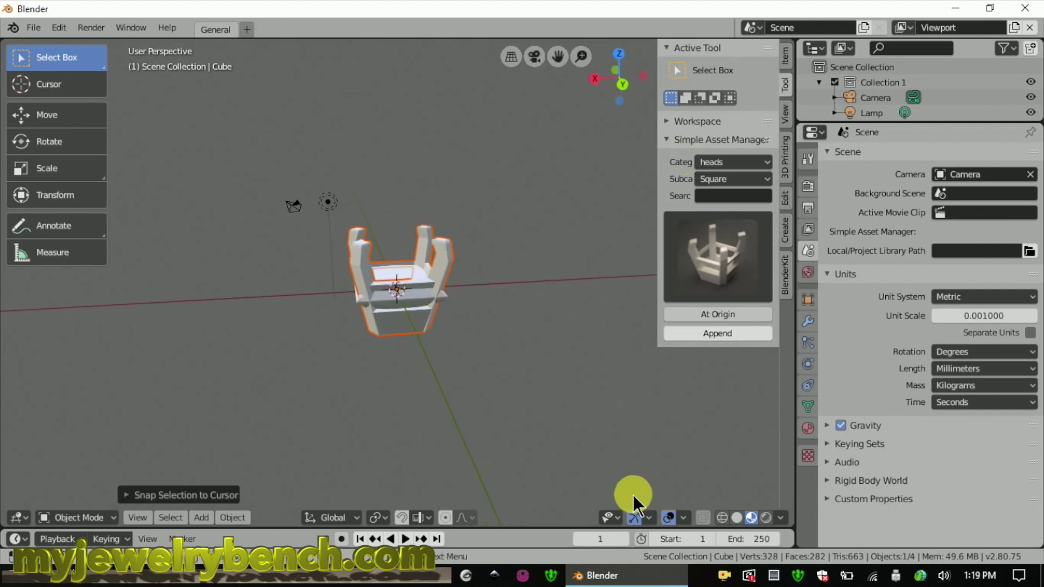
click(647, 517)
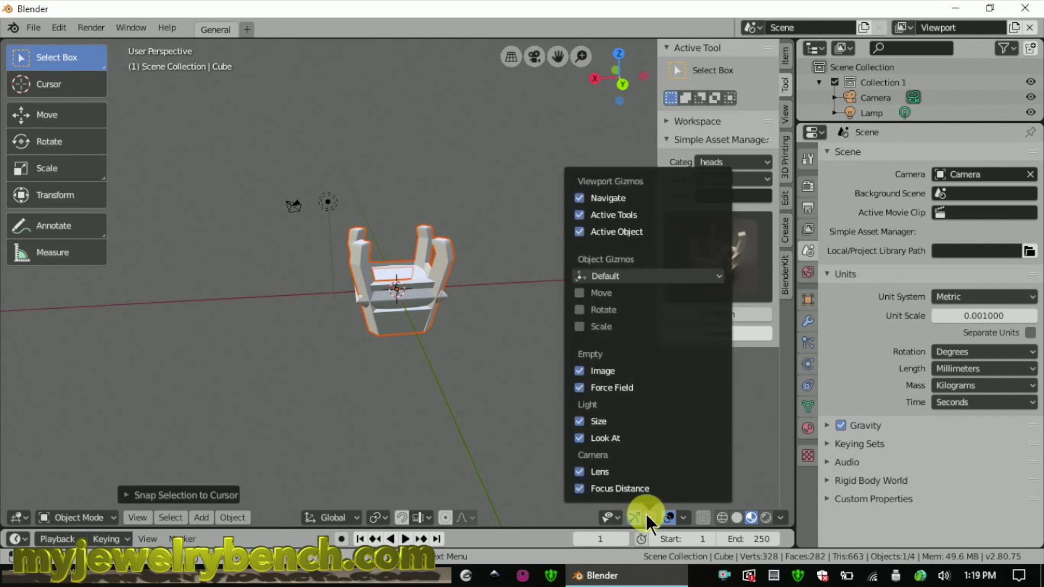
click(581, 293)
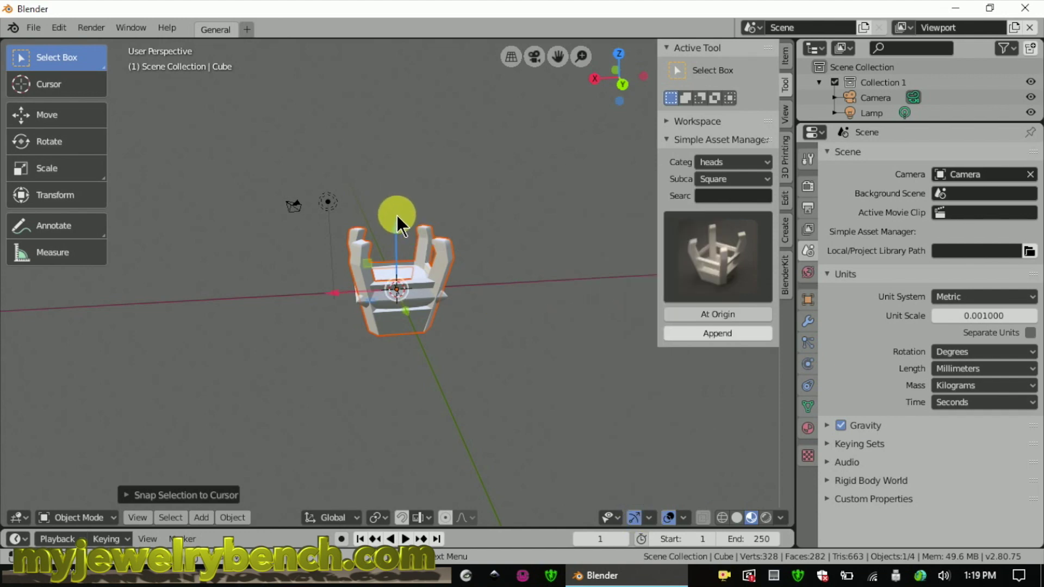
drag(395, 226, 396, 266)
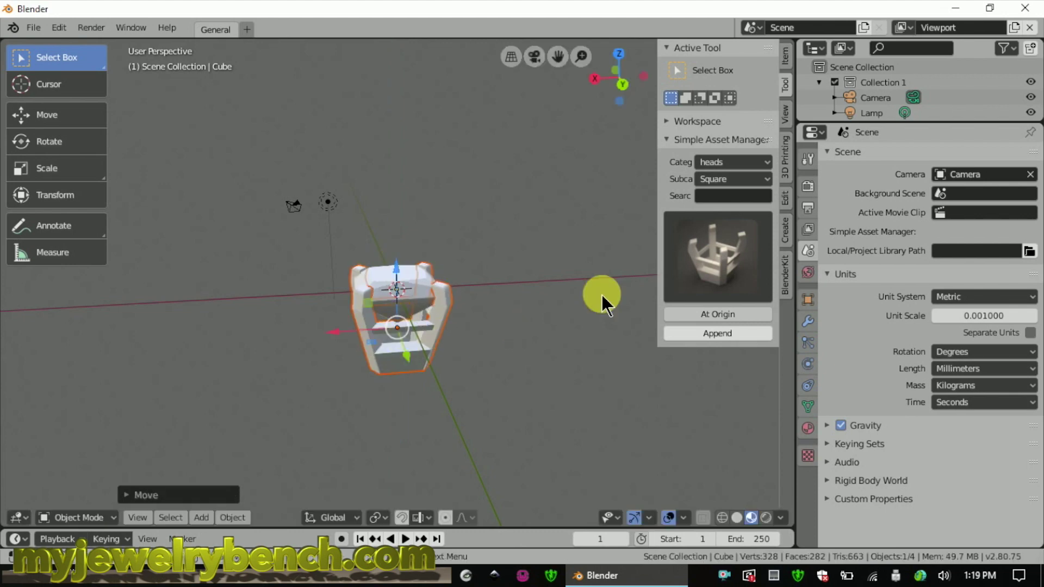
click(674, 140)
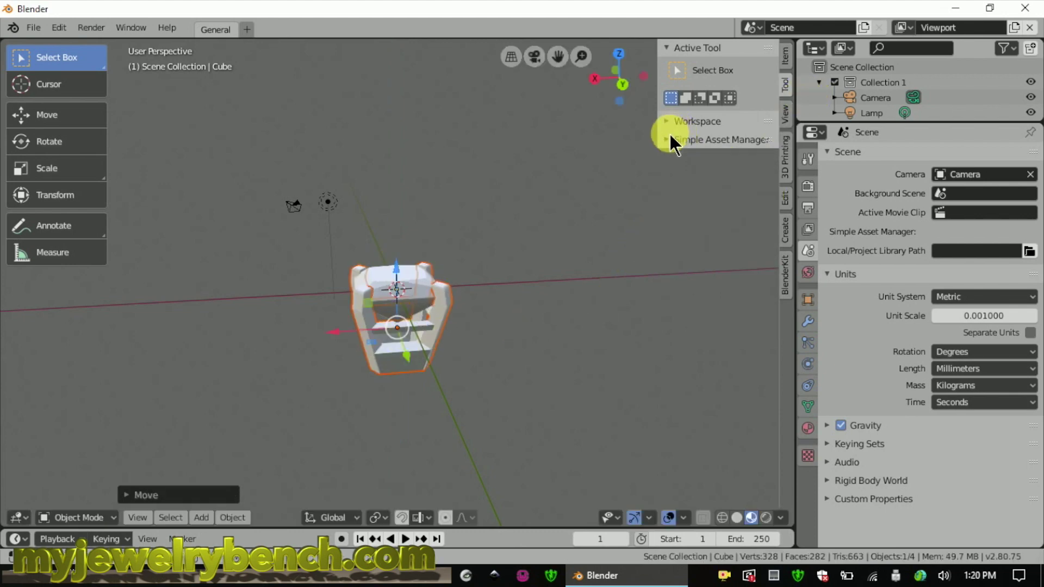
- Scale the head down slightly along Z and raise it so the prongs stand just above the diamond
middle_drag(400, 305, 517, 325)
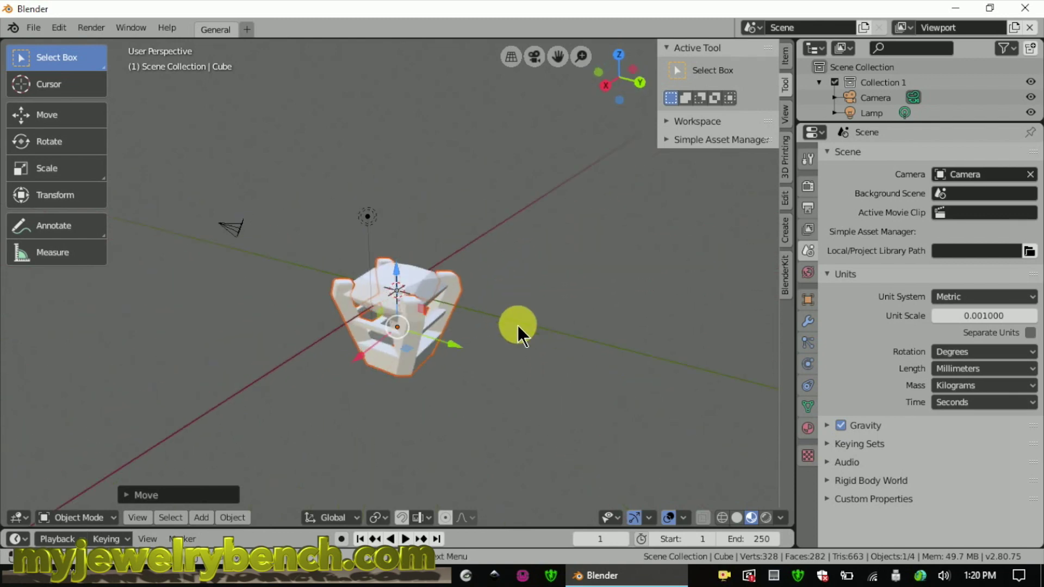
key(s)
key(z)
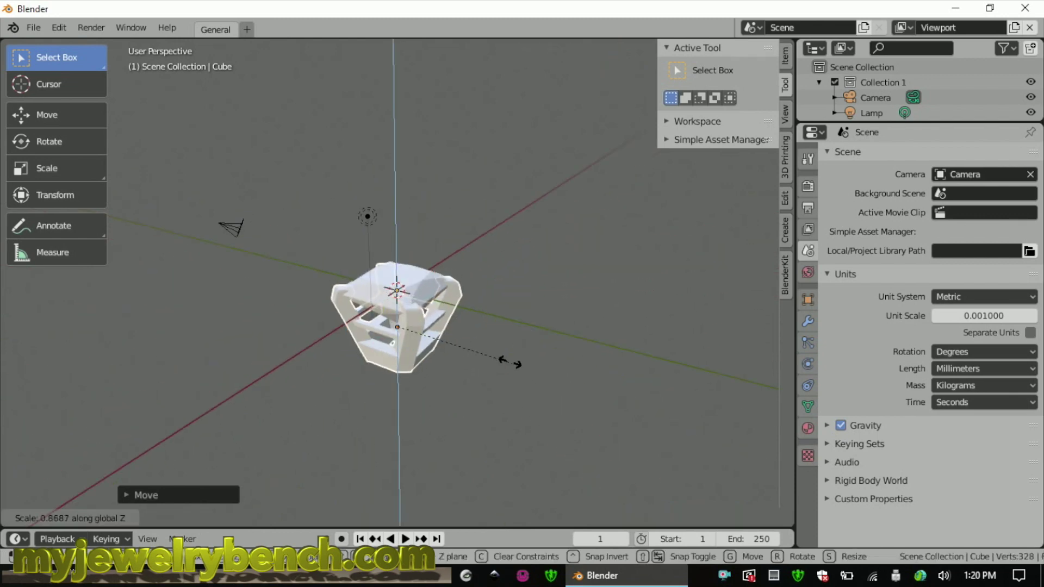
click(488, 351)
drag(393, 267, 394, 249)
middle_drag(612, 342, 534, 341)
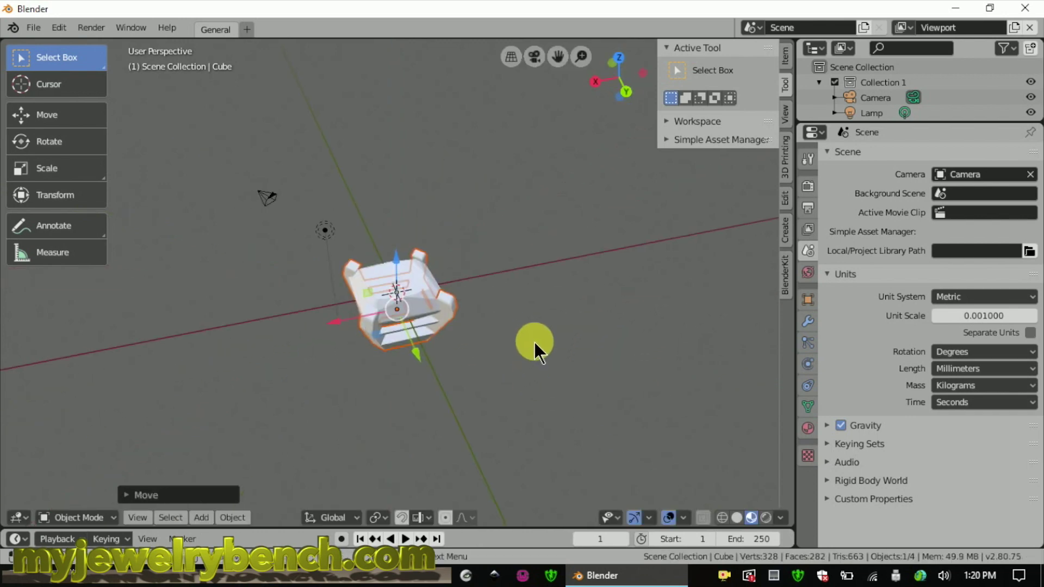
- Select the diamond and the head together and raise them along Z well above the world origin
click(430, 278)
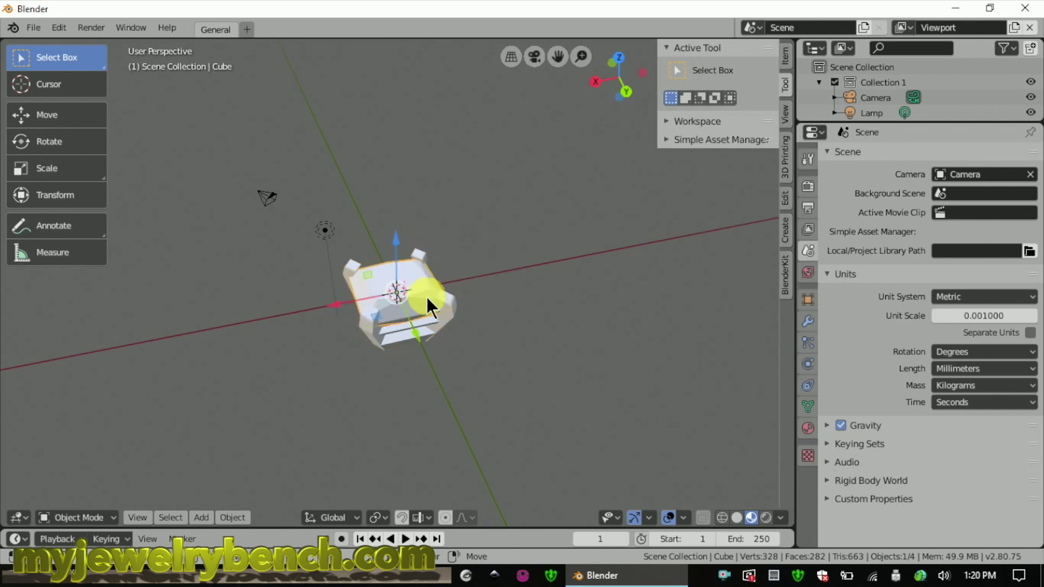
key(shift+d)
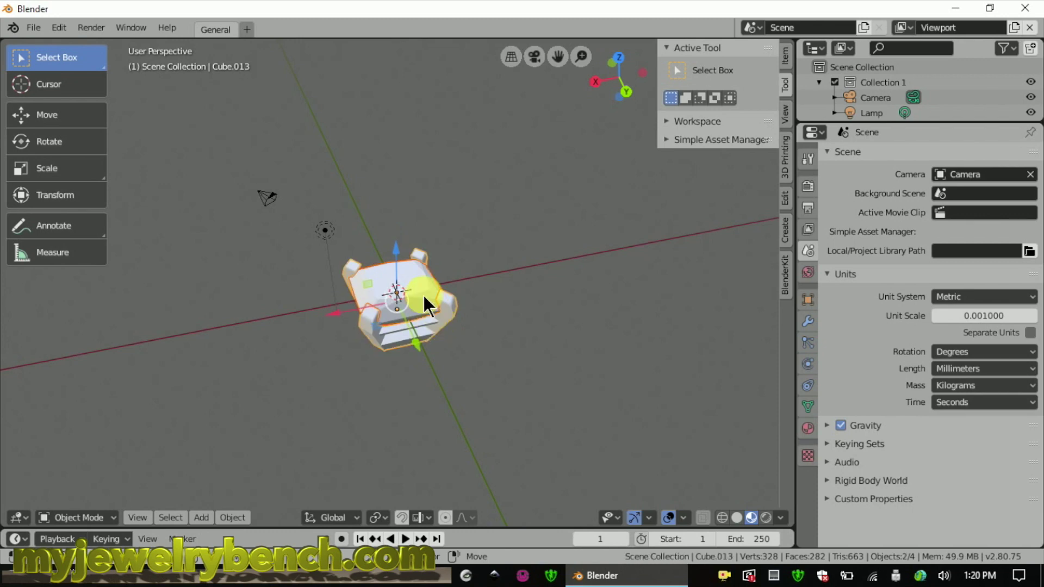
drag(397, 247, 416, 471)
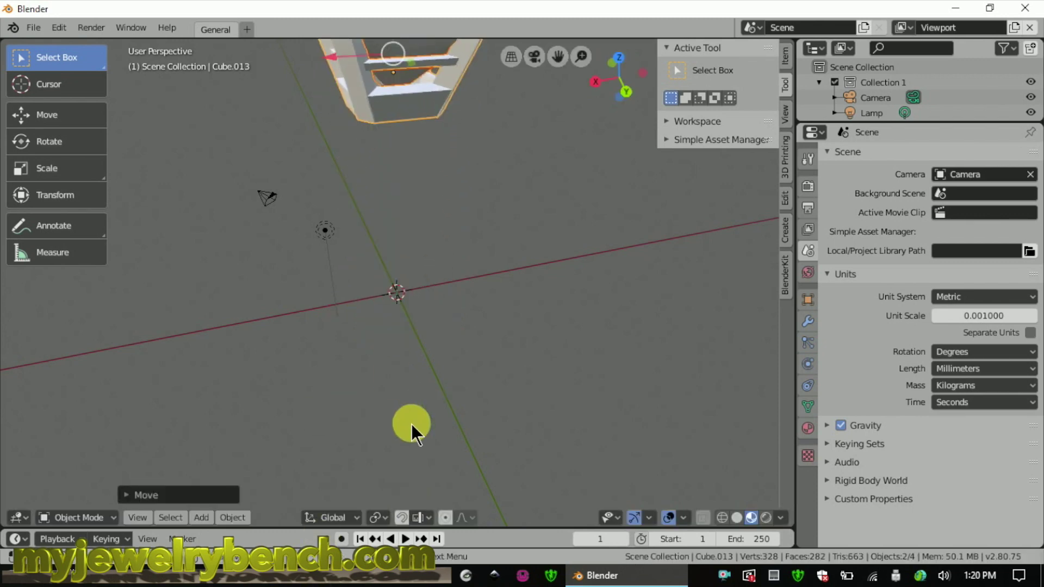
scroll(411, 424, down, 5)
- Select the camera and lamp, move them up about 29 mm along Z, and deselect everything
drag(317, 307, 385, 365)
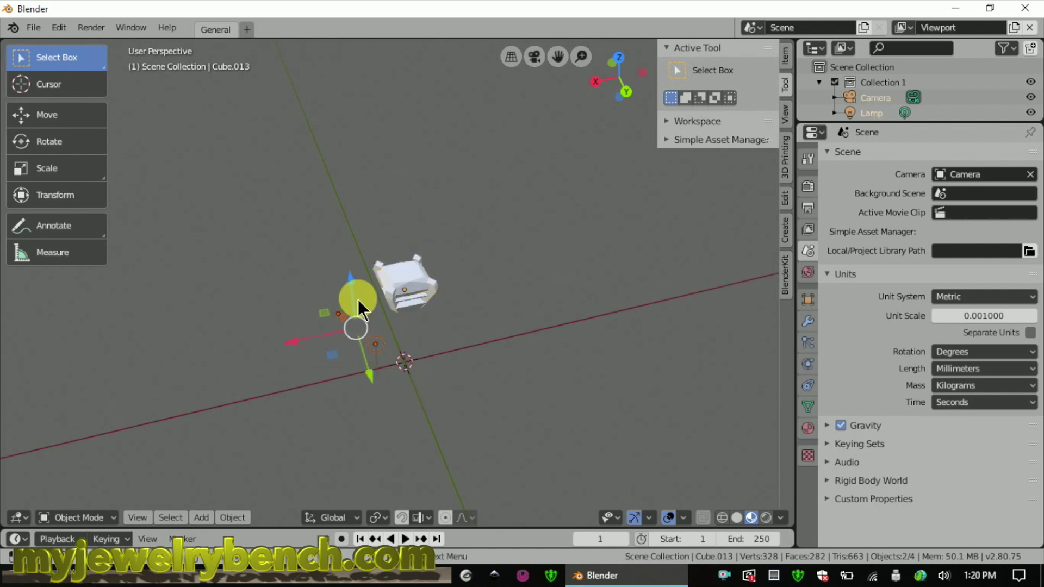
key(g)
key(z)
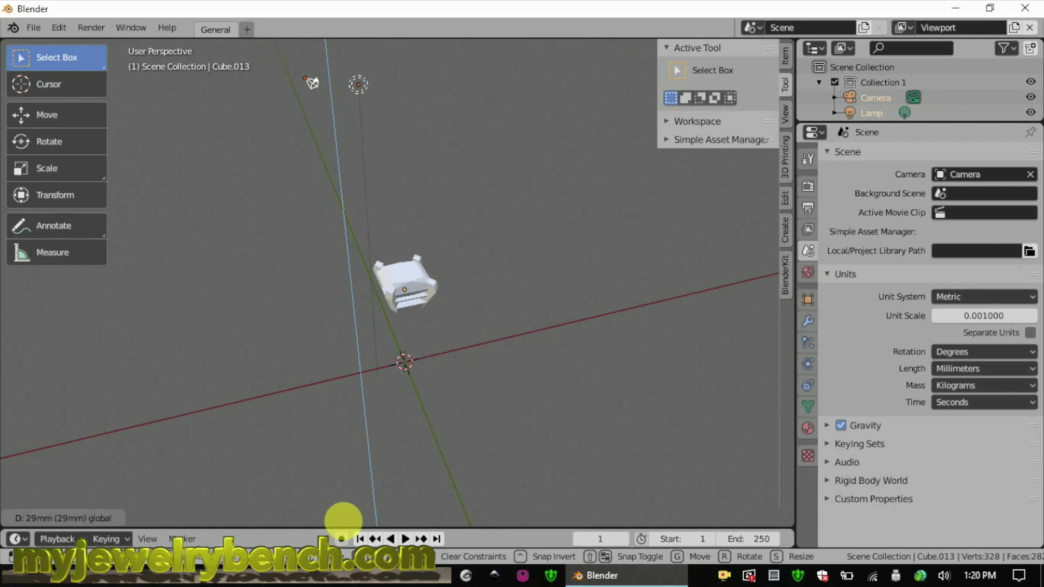
click(348, 519)
key(alt+a)
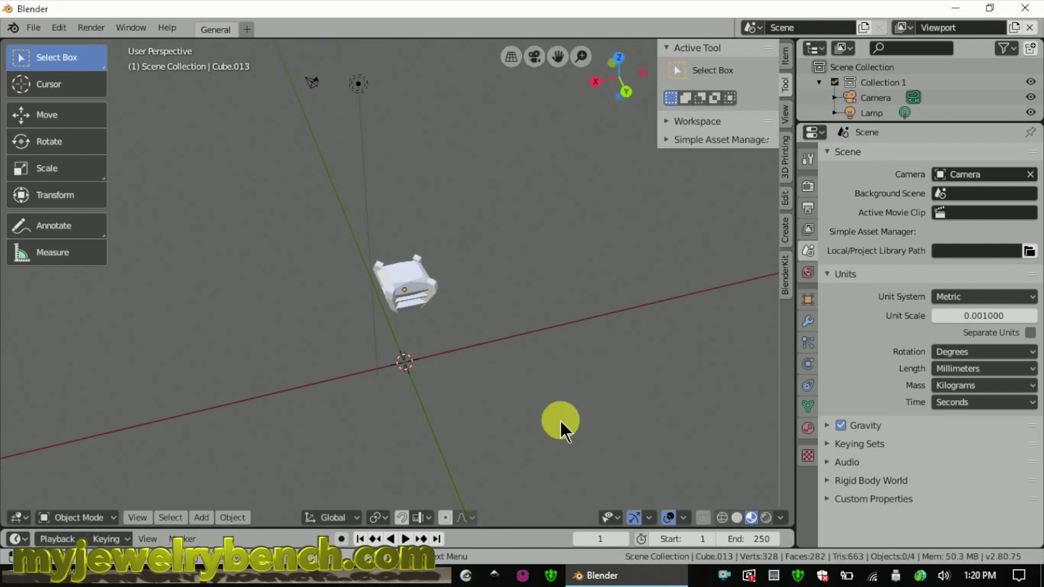
- Browse the bands category in the Simple Asset Manager for a suitable ring shank
middle_drag(544, 409, 598, 272)
click(706, 140)
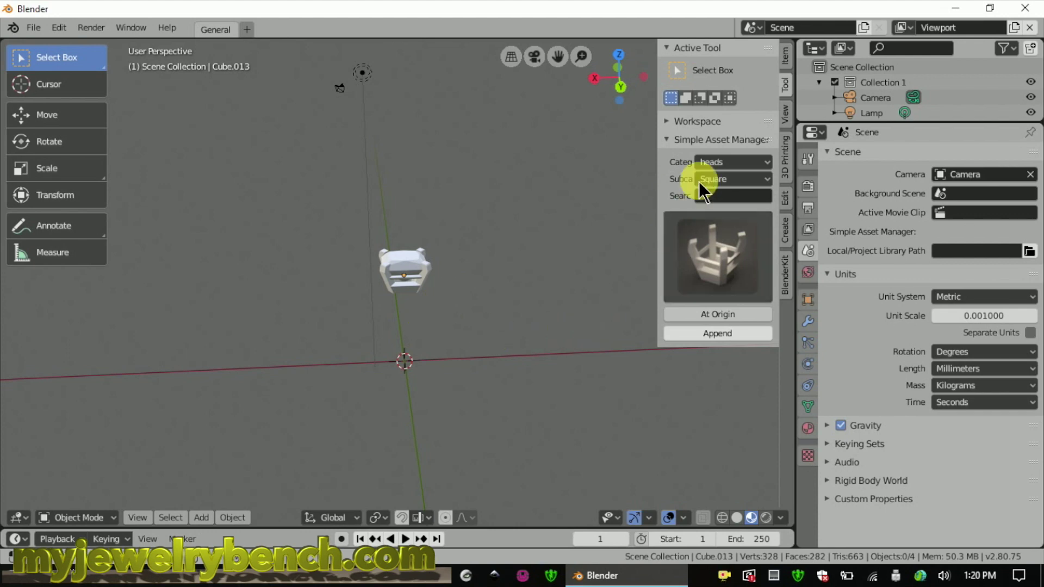
click(735, 163)
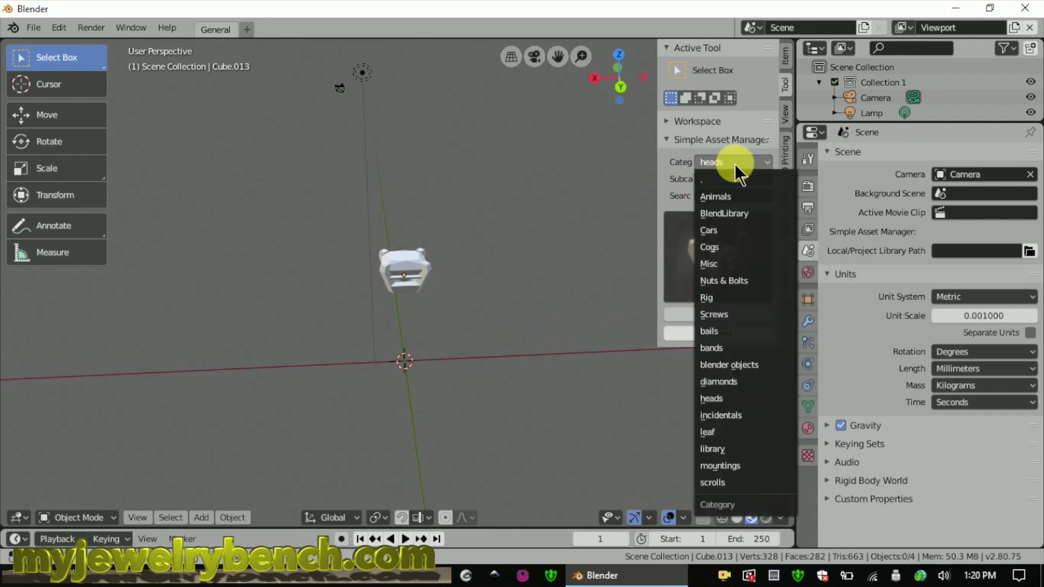
click(735, 344)
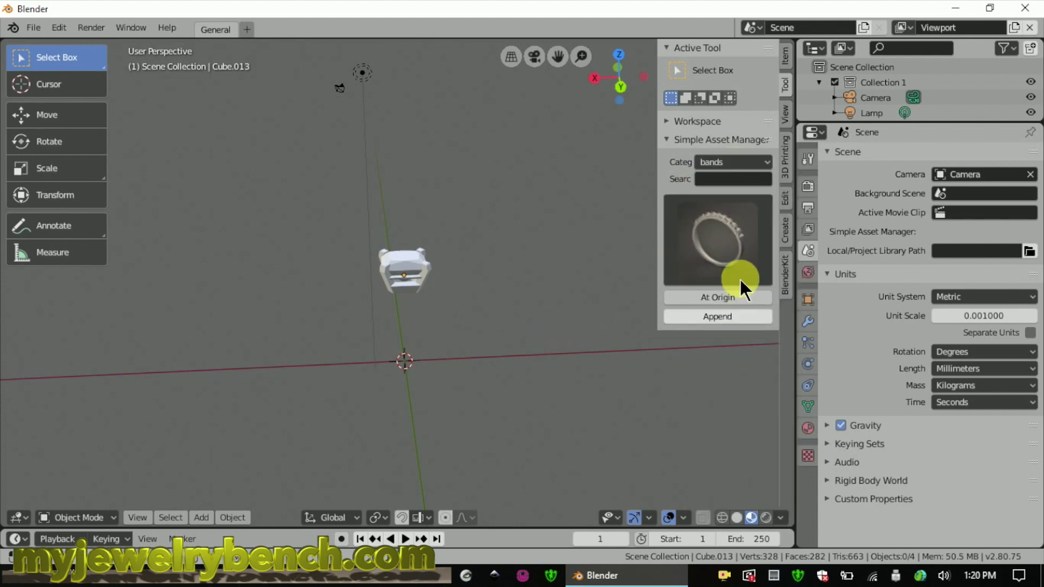
click(725, 259)
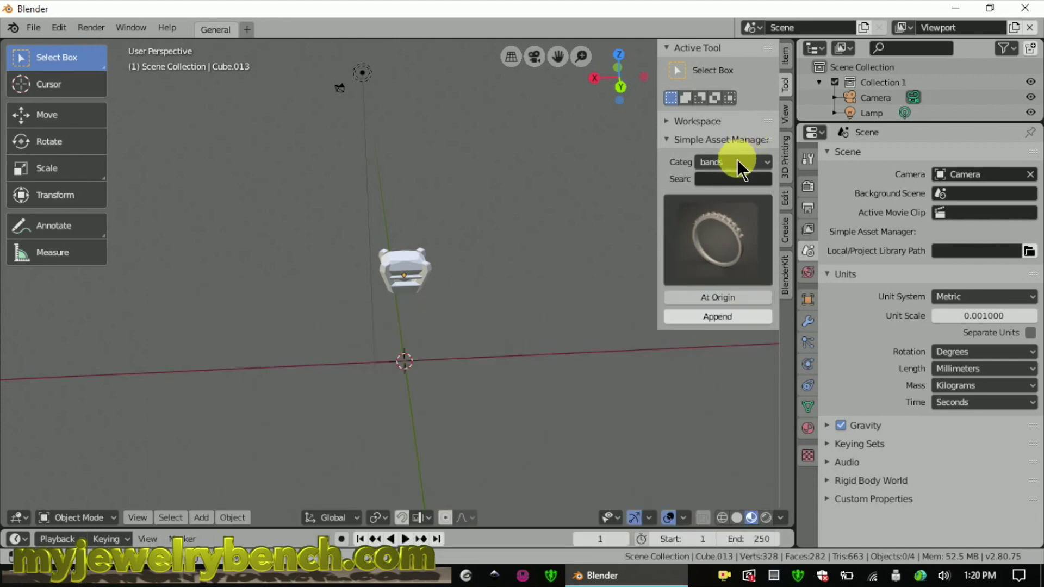
- Append the Band plain asset from the mountings category of the Simple Asset Manager
click(736, 159)
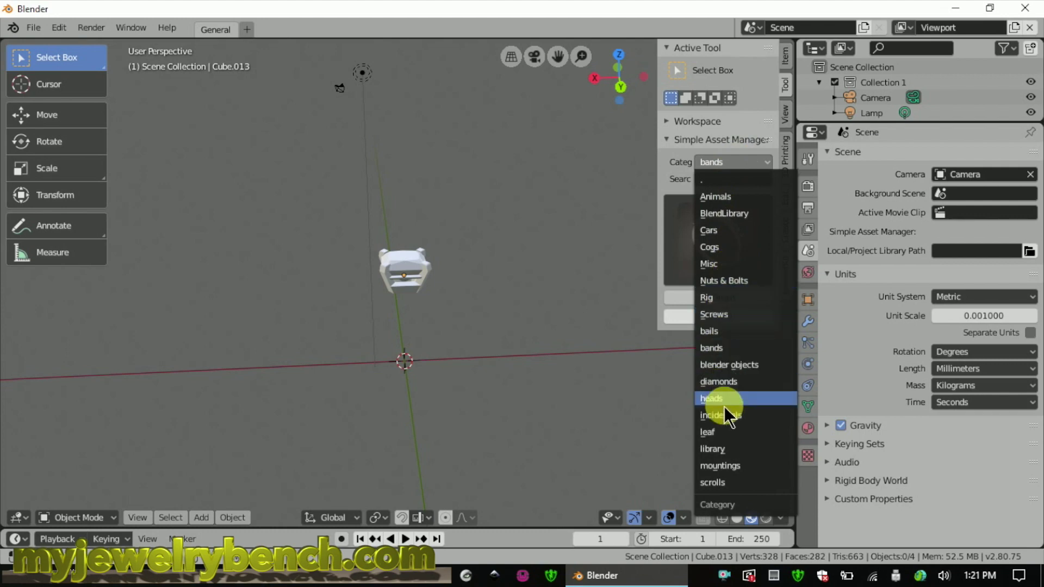
click(727, 459)
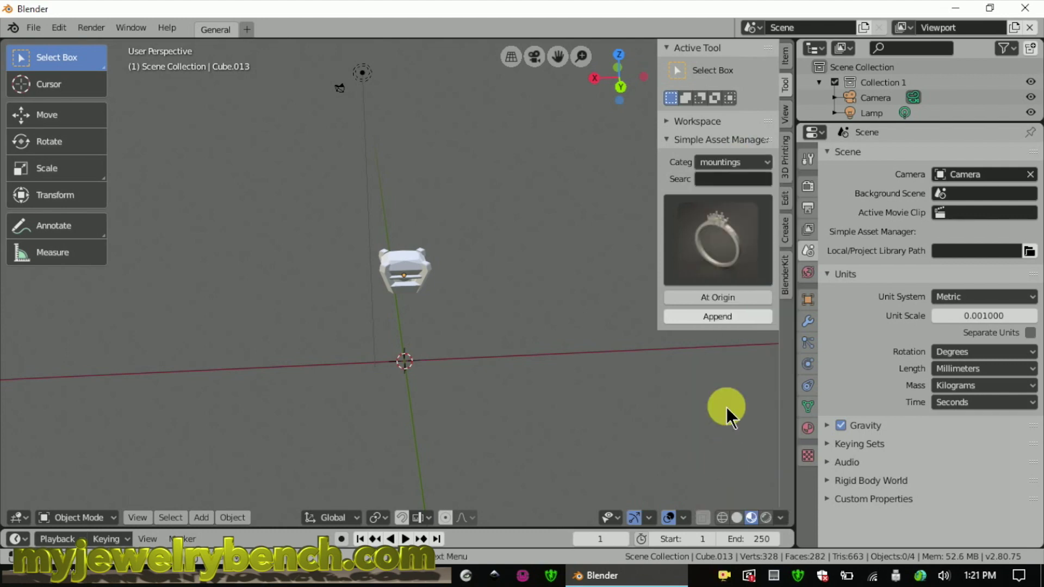
click(719, 255)
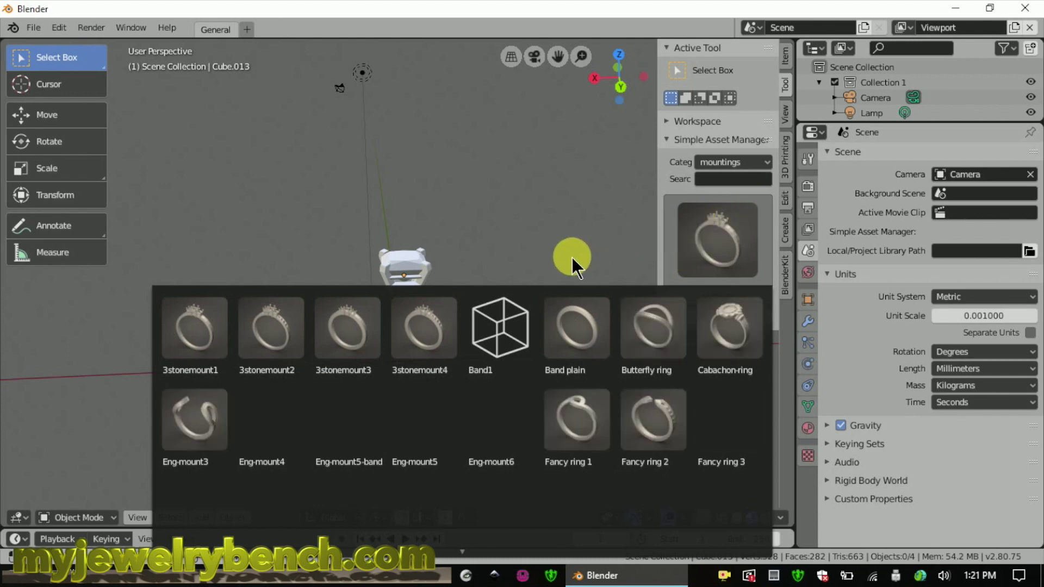
click(580, 321)
click(697, 317)
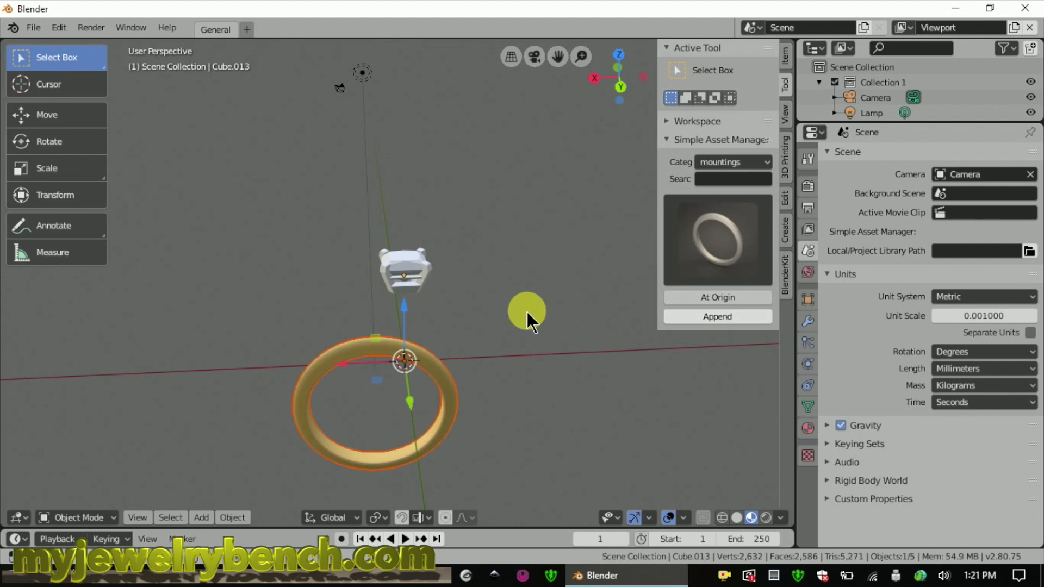
- Set the band's origin to its center of mass (volume) and snap the band to the 3D cursor
right_click(365, 340)
mouse_move(360, 342)
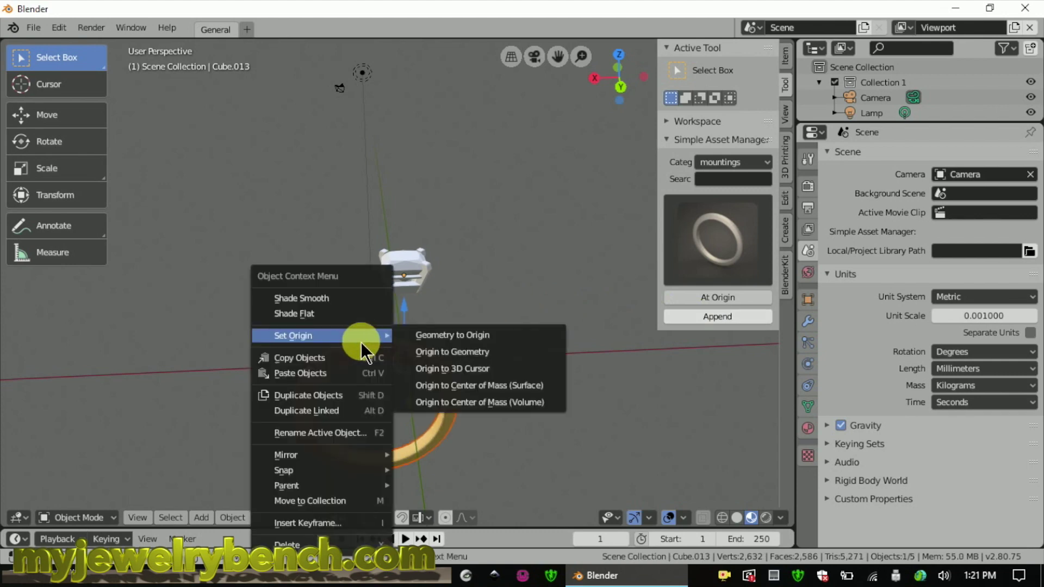
click(462, 402)
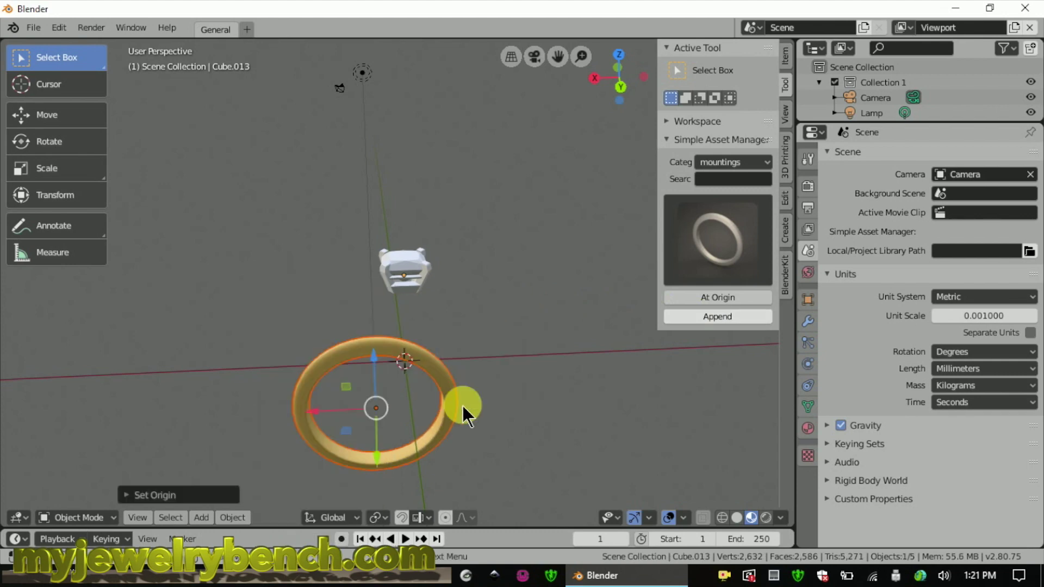
key(shift+s)
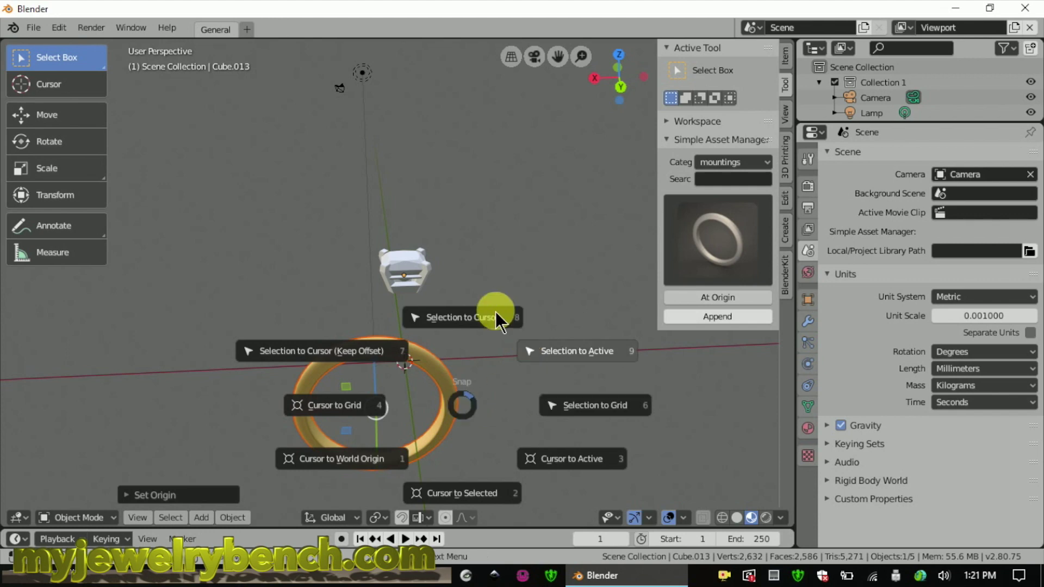
click(465, 317)
middle_drag(445, 419, 419, 385)
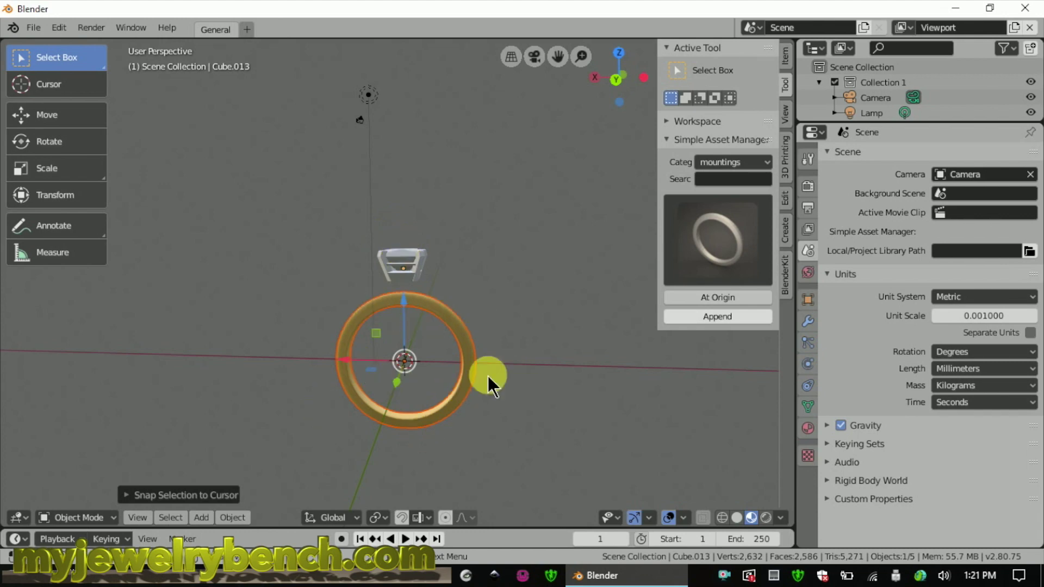
- Add a mesh cube at the 3D cursor as a sizing gauge in the center of the band
click(493, 353)
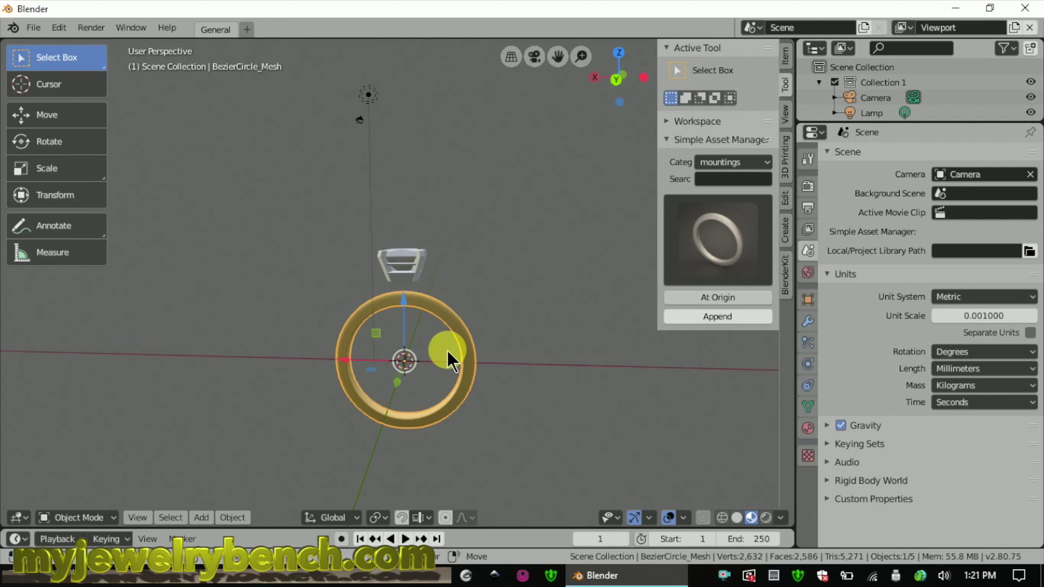
key(shift+a)
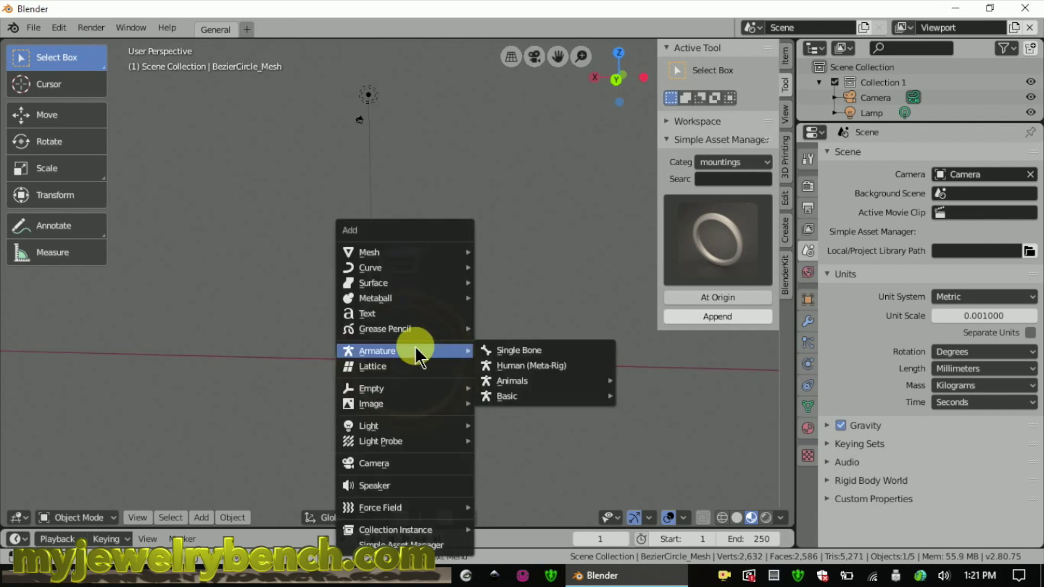
mouse_move(395, 268)
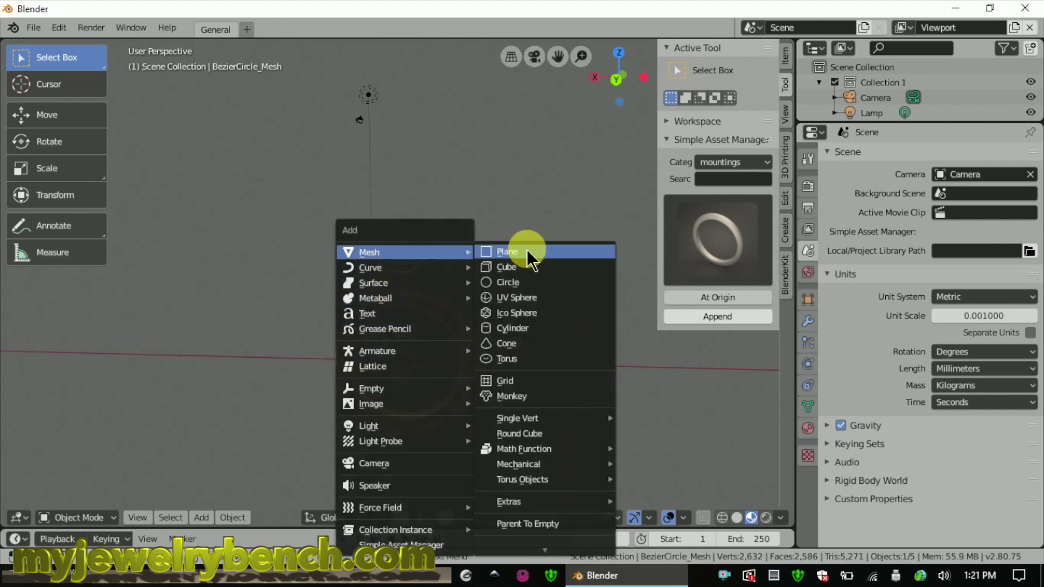
click(506, 267)
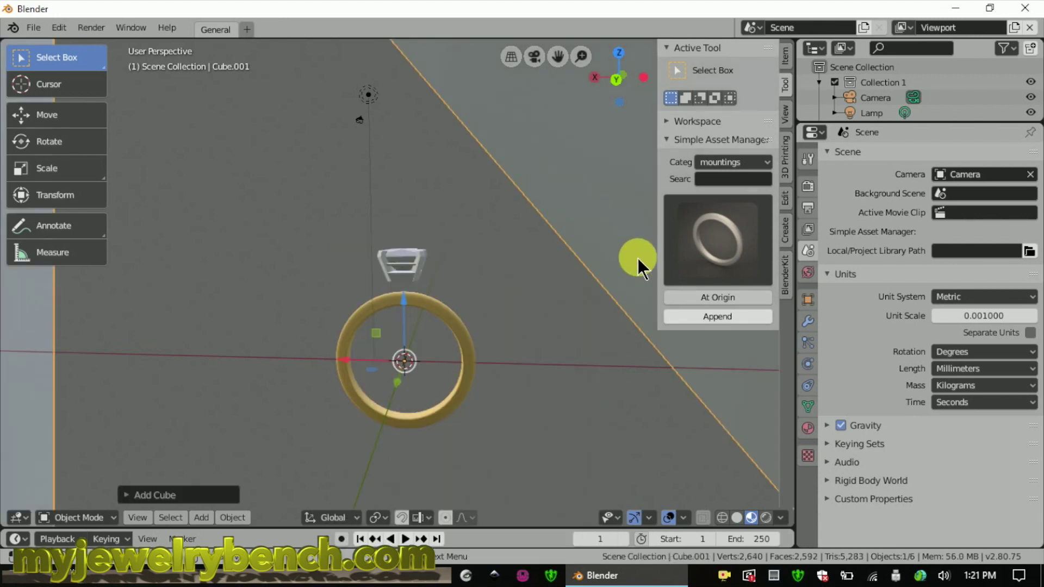
- Set the cube's X, Y and Z dimensions to 17 mm each
click(784, 61)
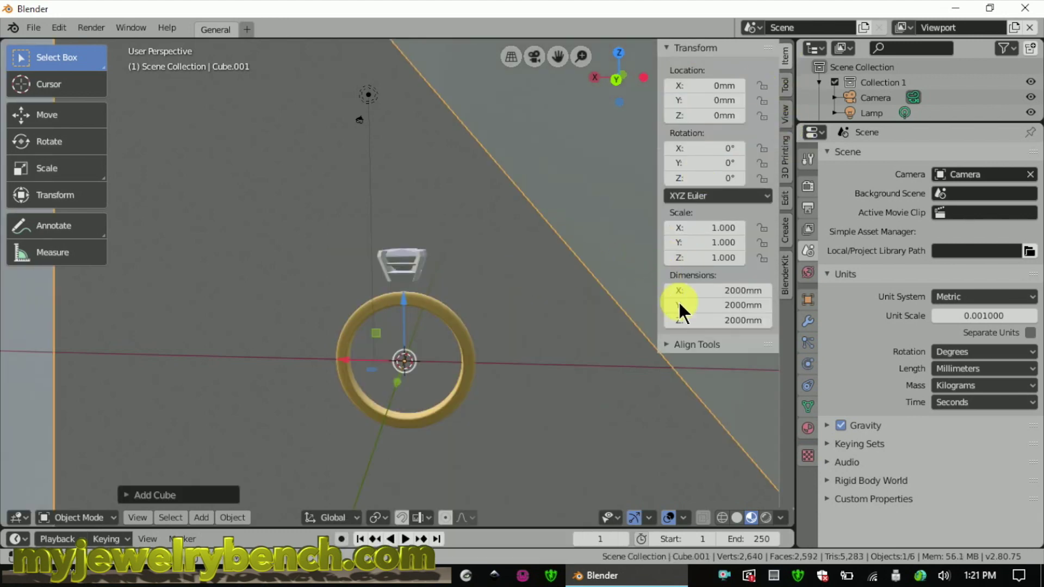
click(707, 292)
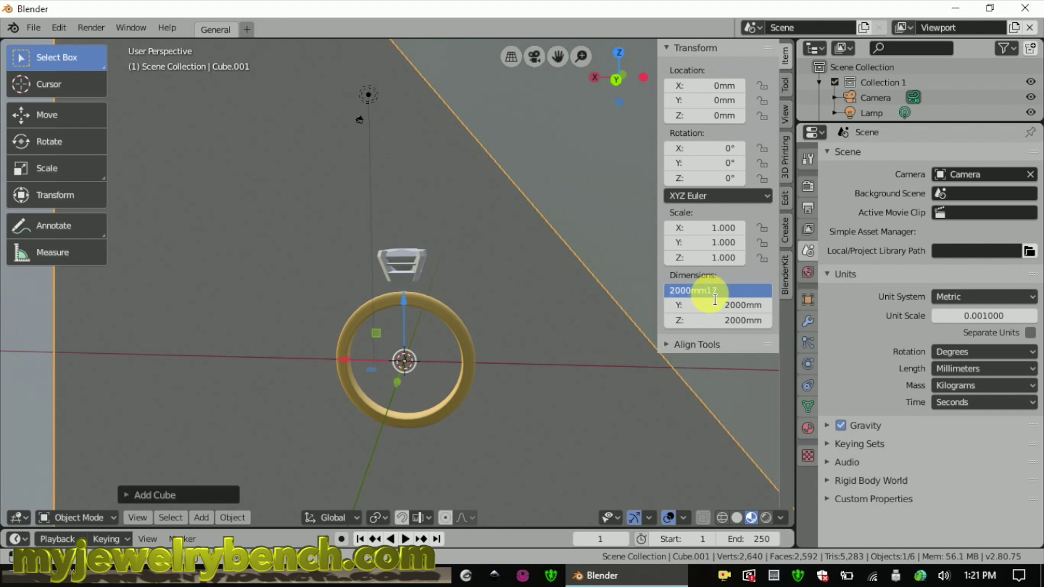
key(ctrl+a)
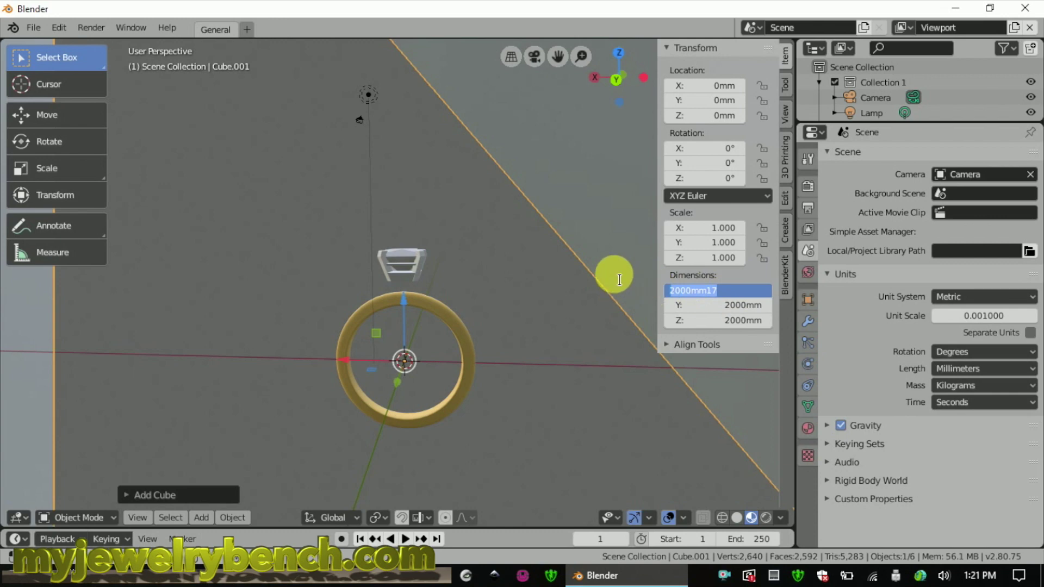
key(Tab)
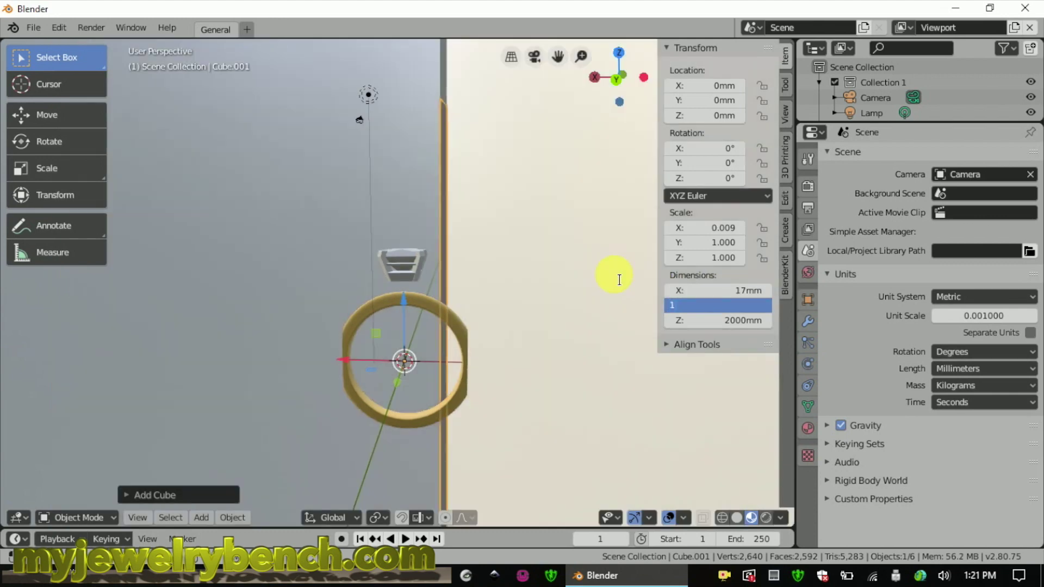
key(Tab)
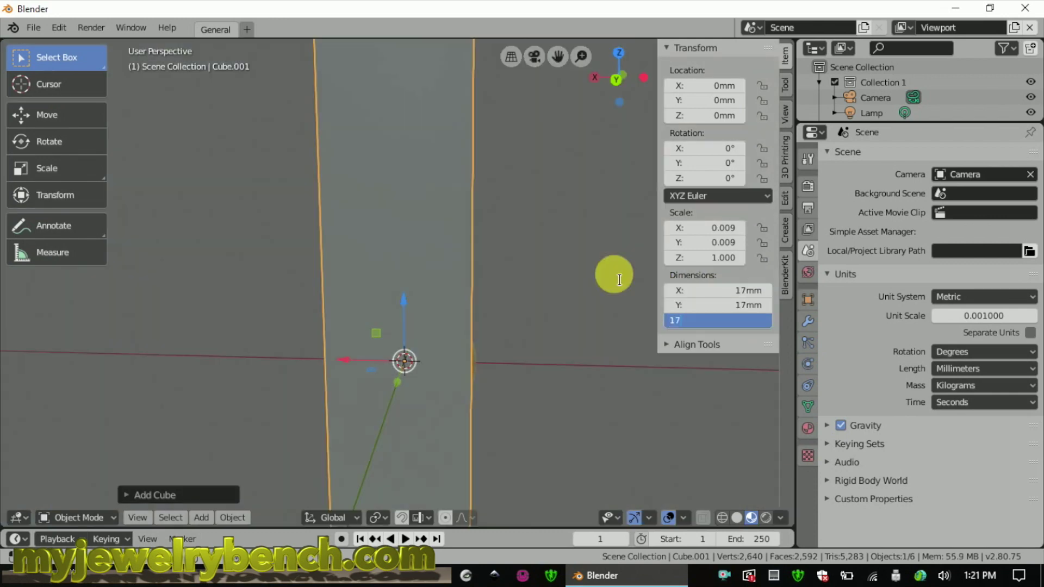
text(17mm)
key(Return)
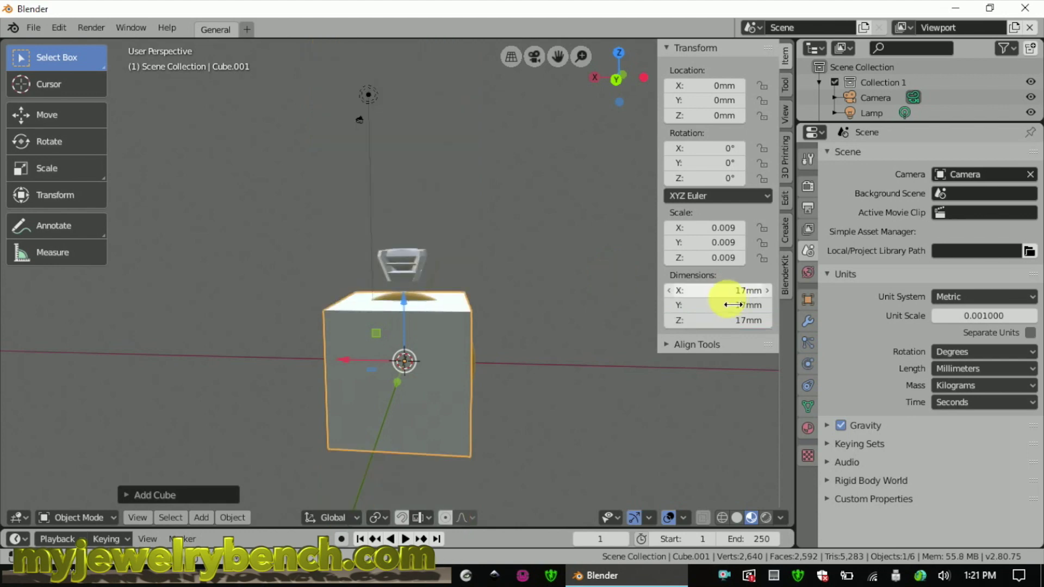
- Scale the band uniformly to about 21.1 mm outer diameter so its inner edge matches the 17 mm gauge cube
click(407, 299)
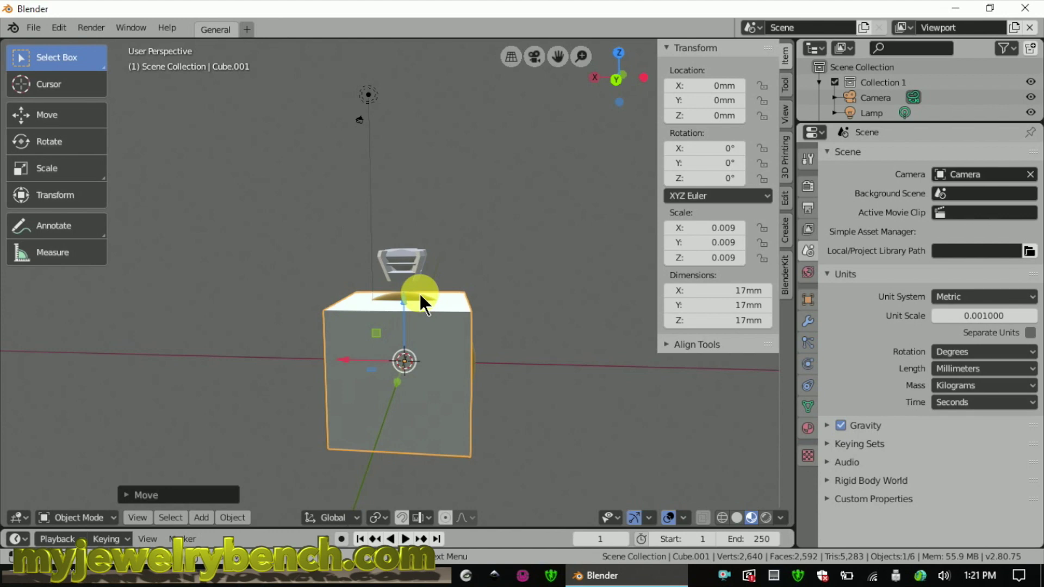
click(419, 296)
click(486, 370)
key(s)
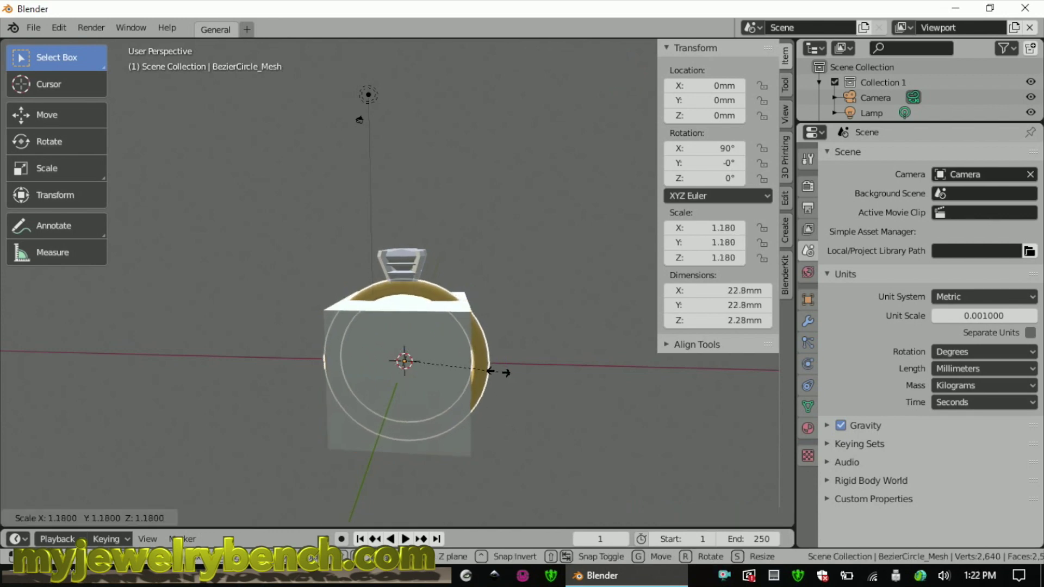
click(483, 373)
middle_drag(487, 380, 481, 338)
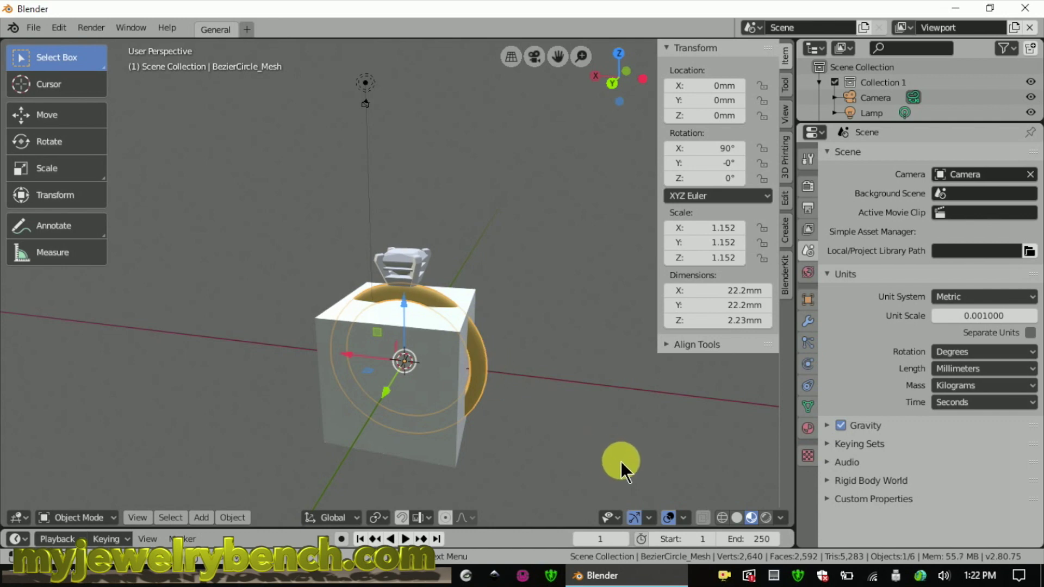
key(s)
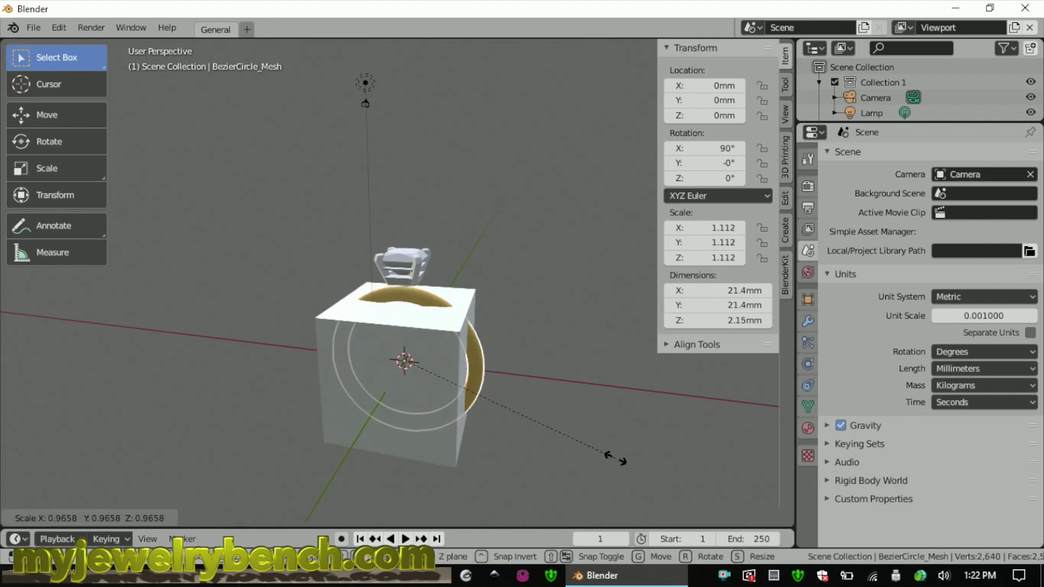
click(611, 459)
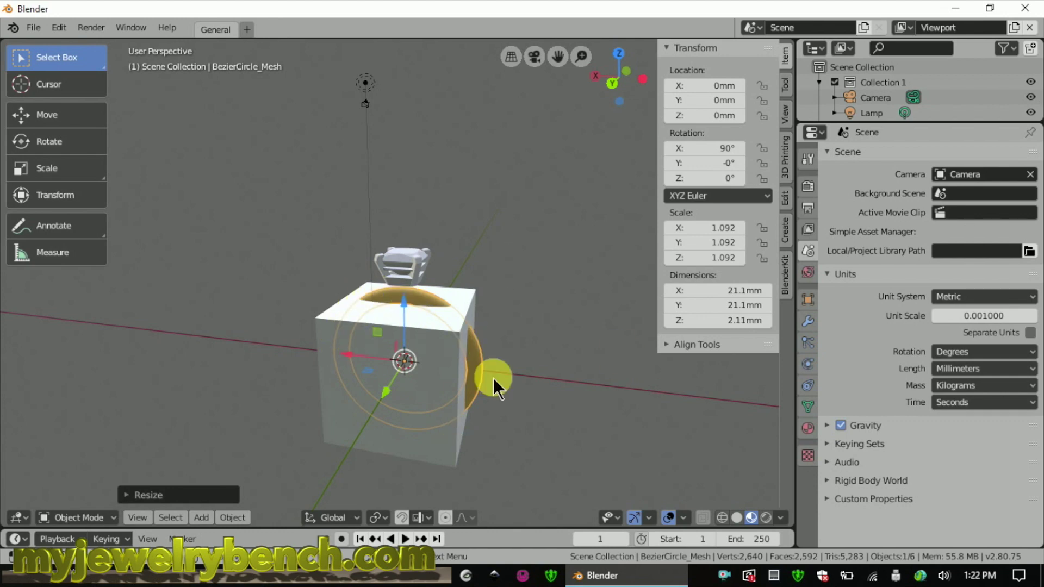
middle_drag(458, 340, 466, 405)
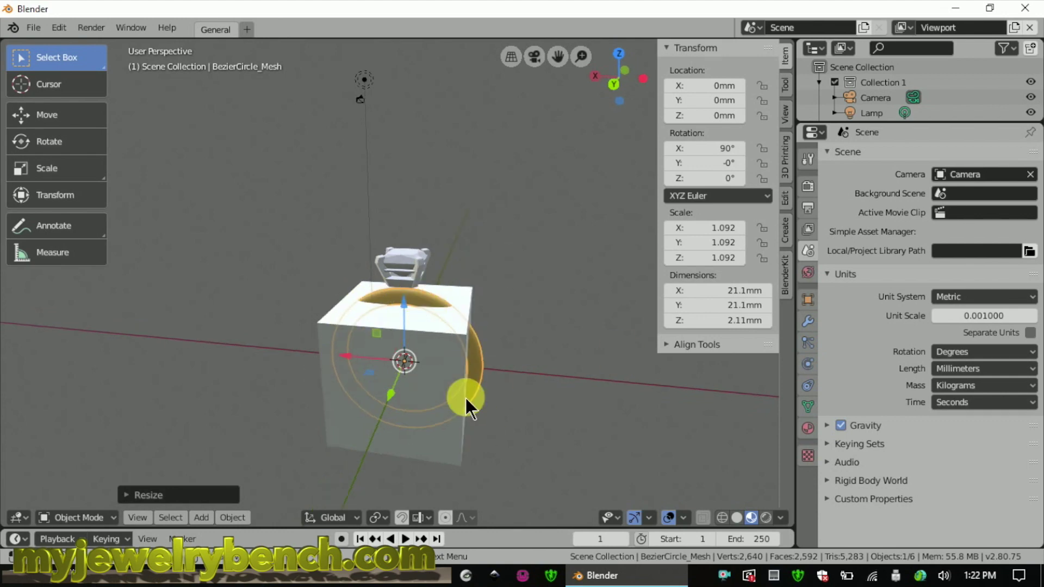
- Delete the gauge cube from the center of the band
alt+click(437, 381)
click(462, 297)
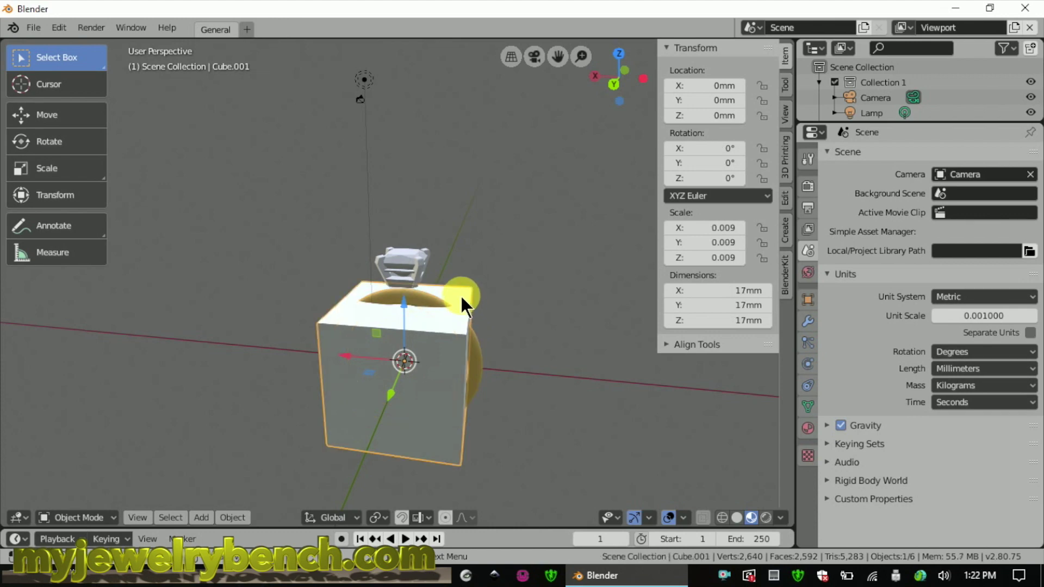
key(x)
click(441, 374)
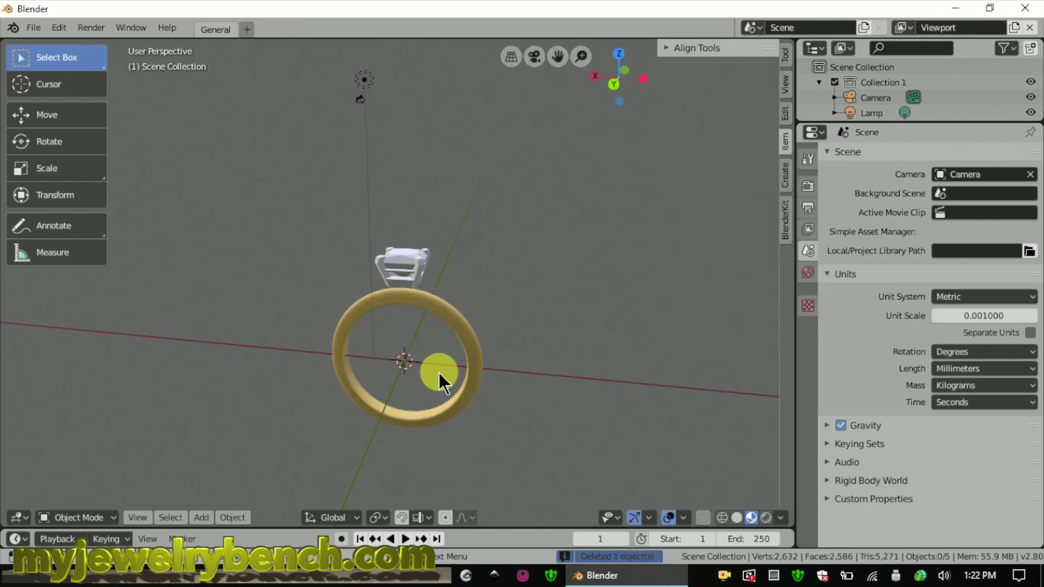
- Lower the head along Z to about 10.9 mm so its base meets the top of the band
middle_drag(435, 300, 608, 307)
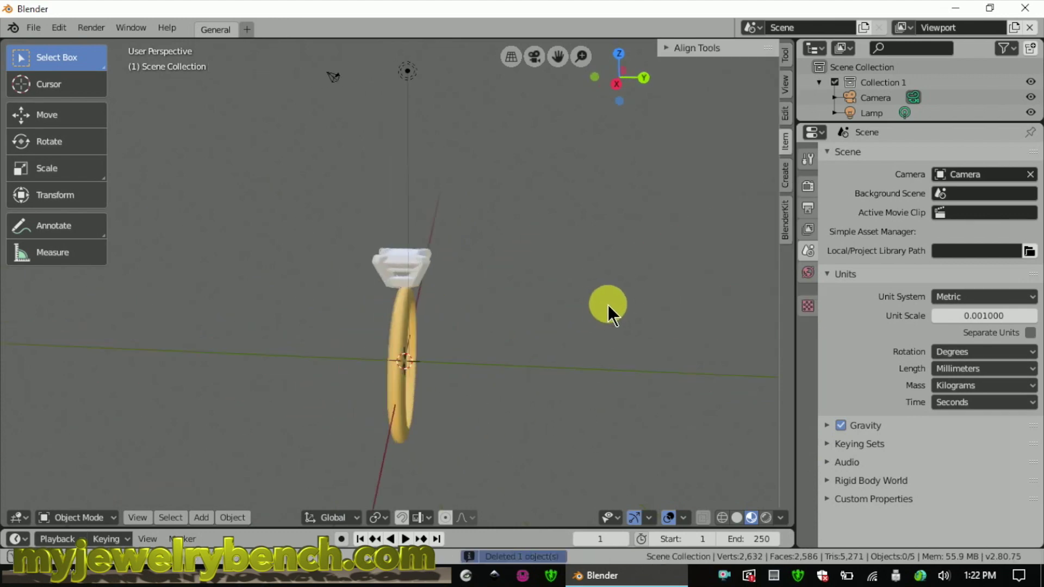
click(419, 273)
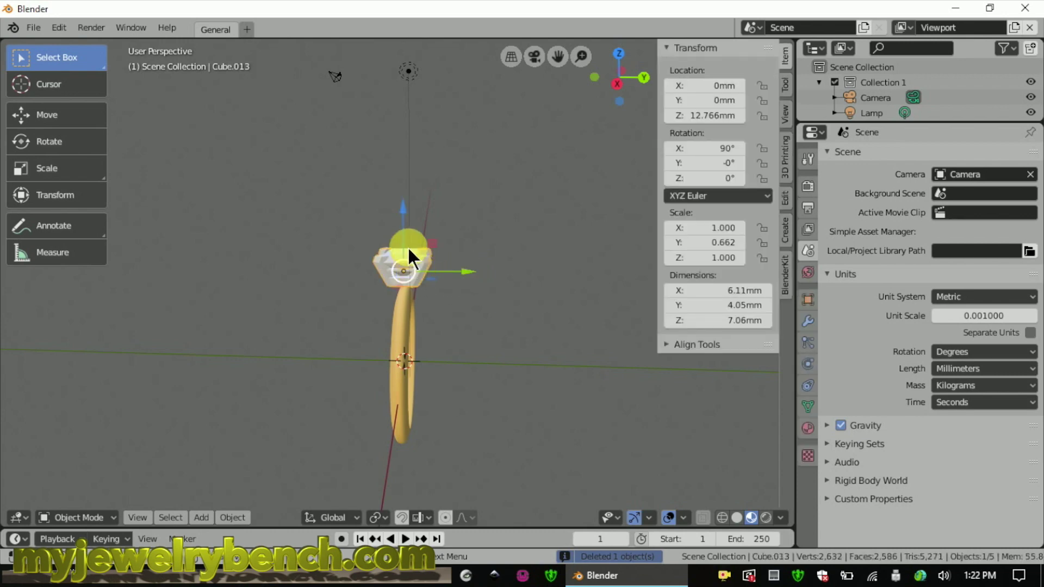
drag(401, 210, 420, 234)
middle_drag(420, 234, 400, 280)
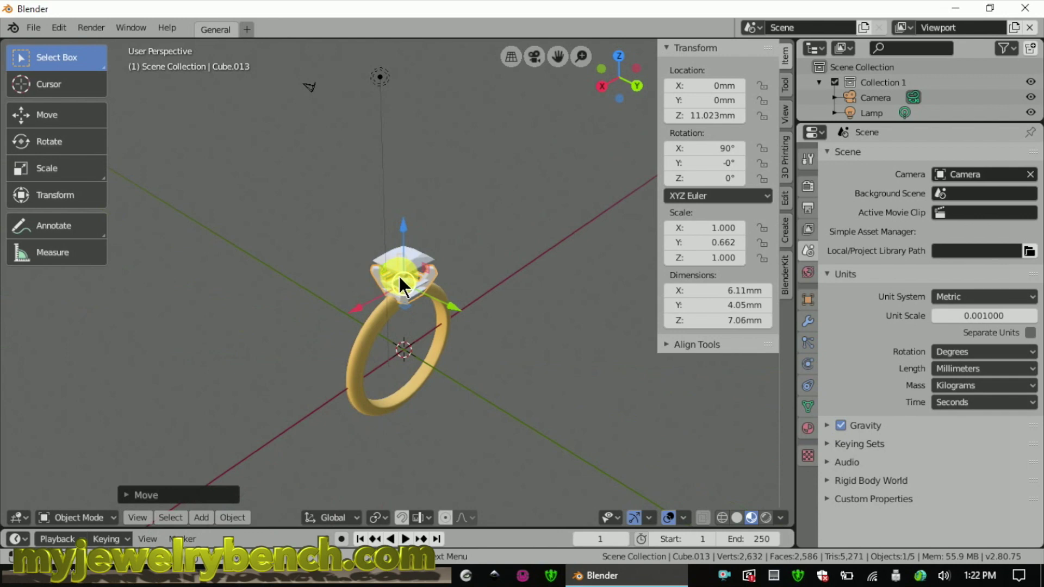
drag(402, 242, 414, 235)
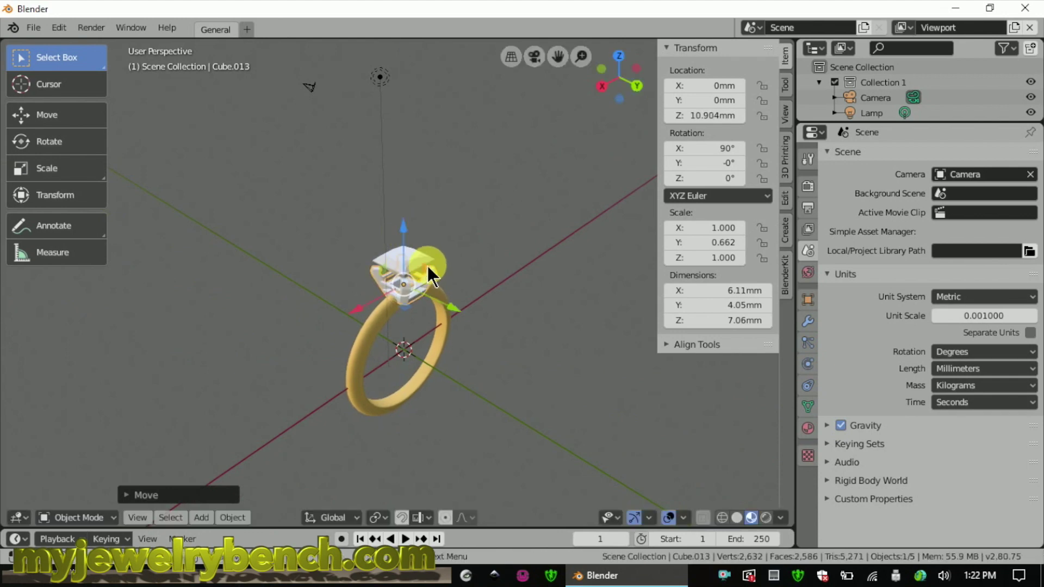
key(KP_Decimal)
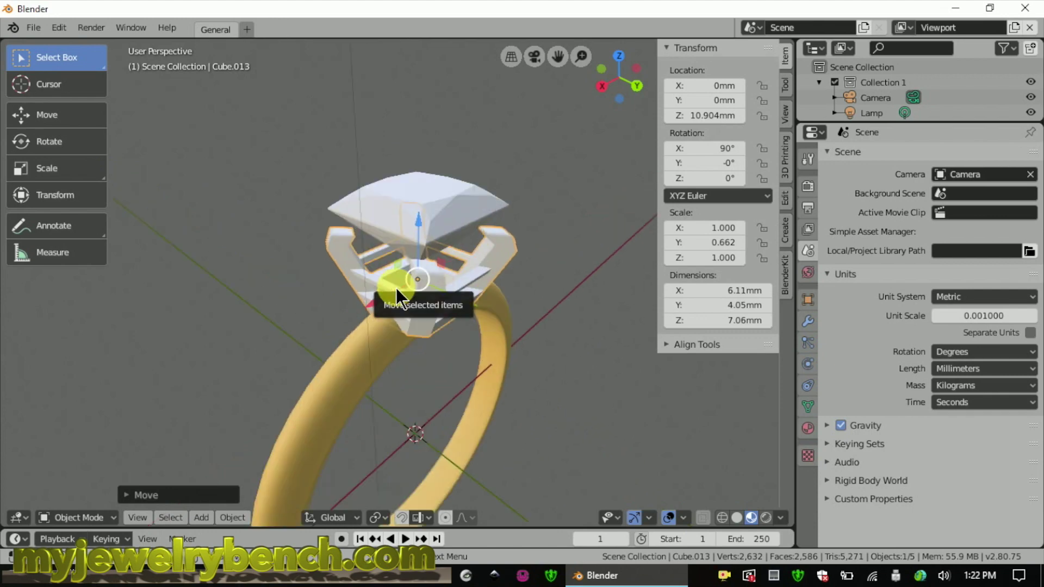
- Lower the diamond along Z until it sits between the prongs of the head
click(468, 179)
drag(416, 158, 422, 196)
click(429, 327)
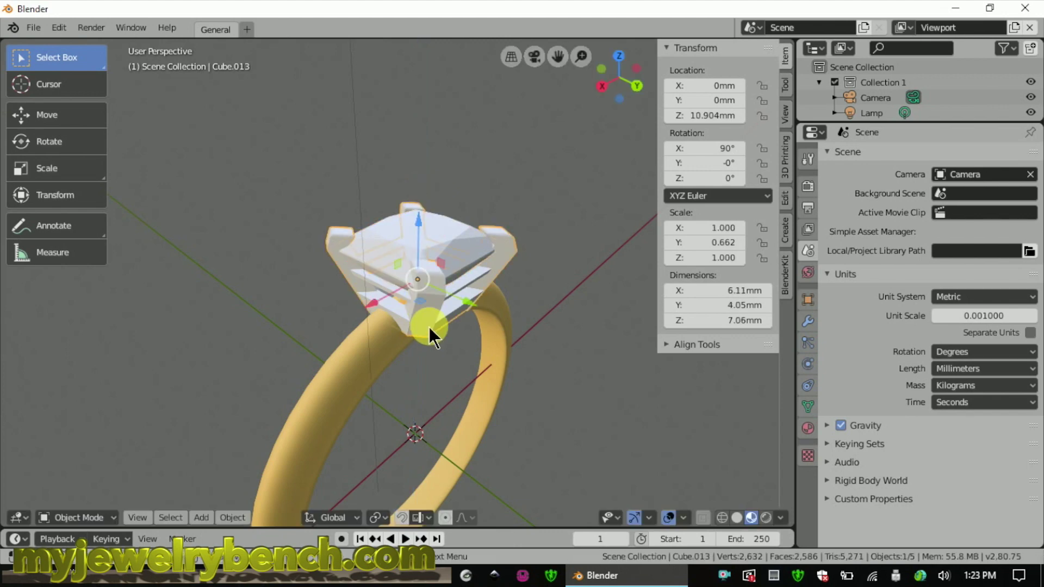
key(a)
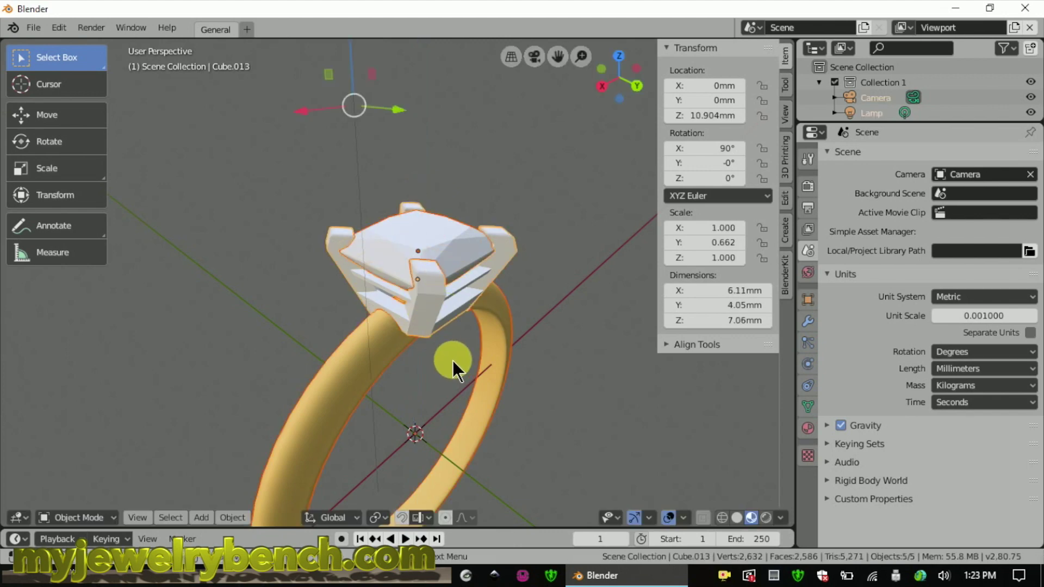
click(422, 325)
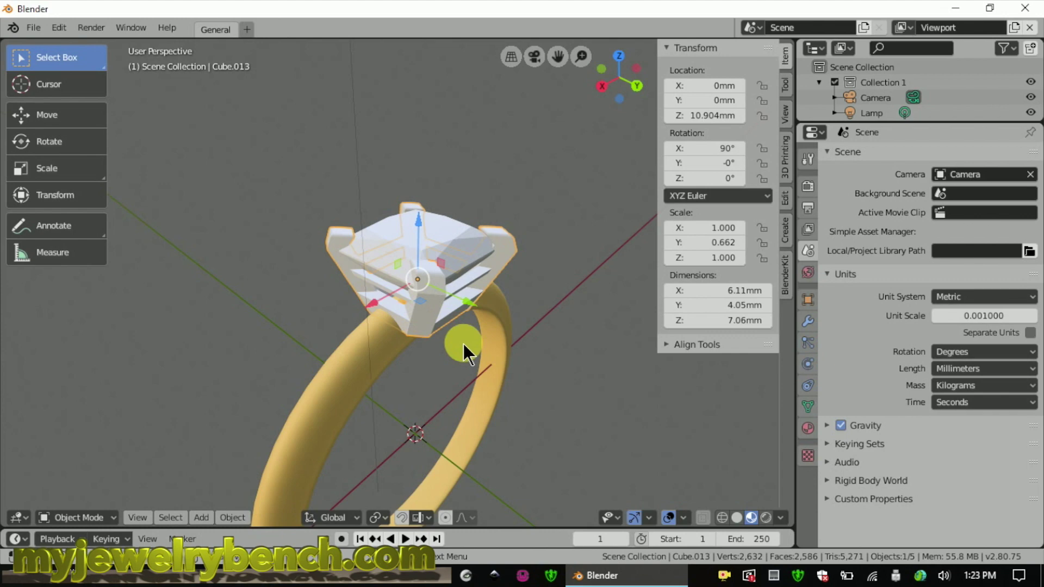
key(a)
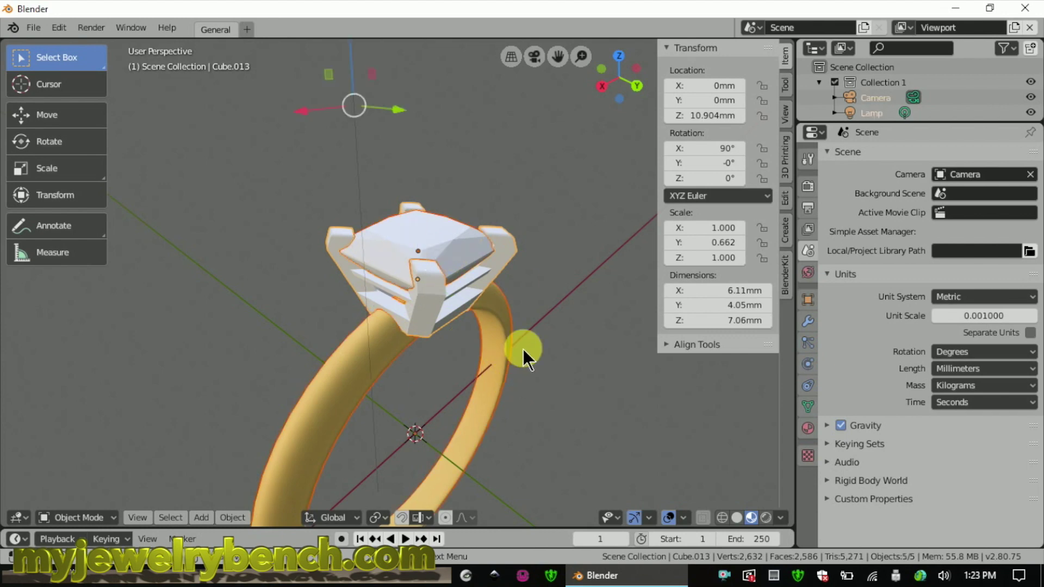
- Scale the head up uniformly by about 1.06 so the prongs fit around the diamond
click(502, 245)
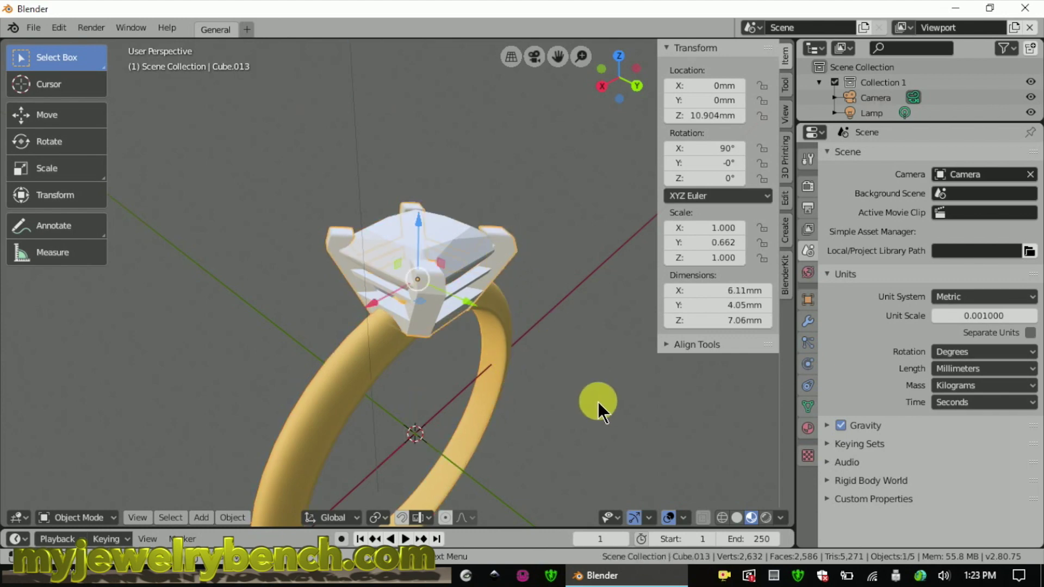
key(s)
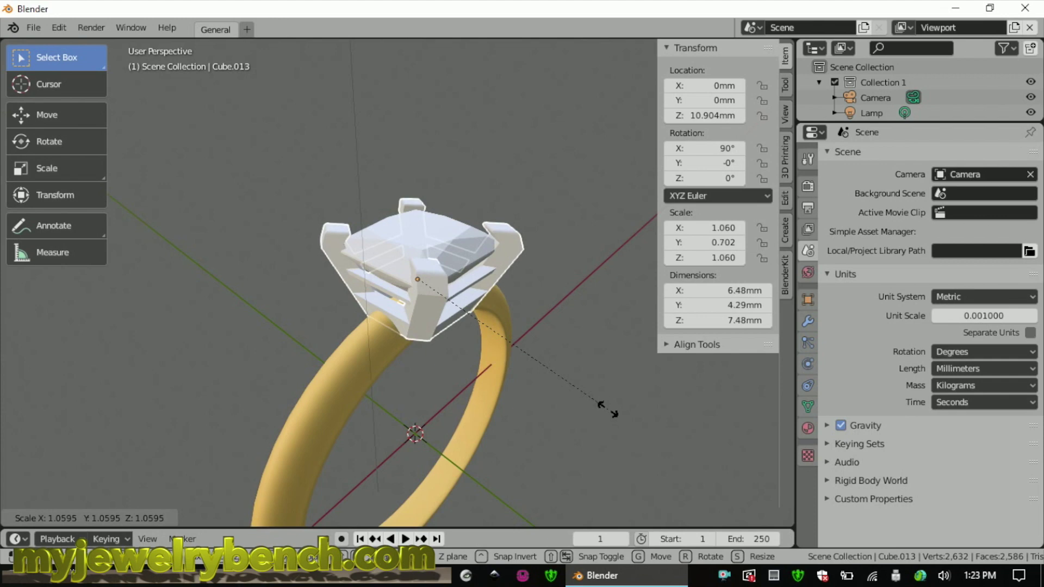
click(517, 289)
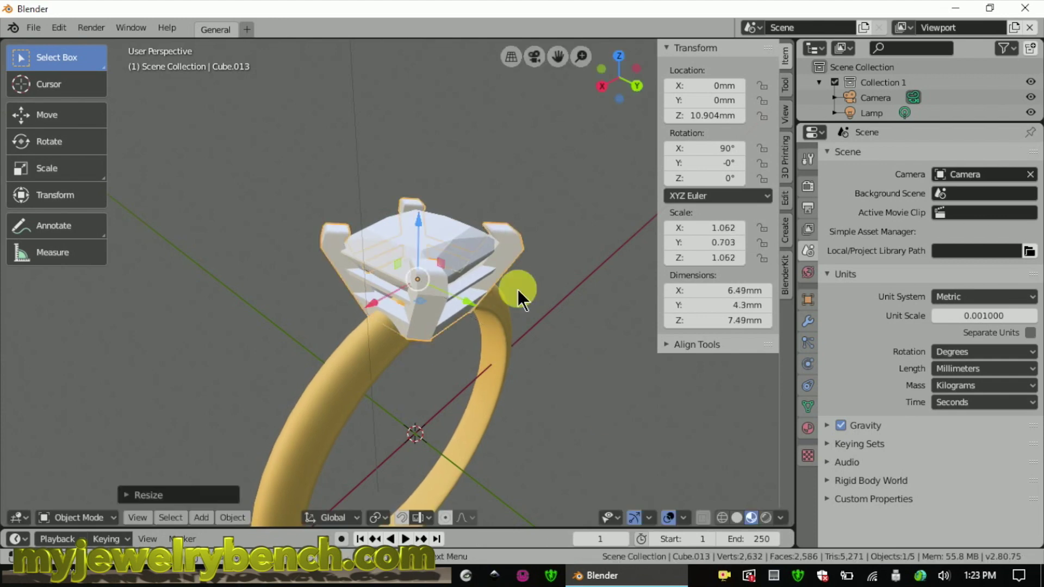
- Lower the enlarged head along Z to about 10.6 mm so its base sinks into the band
drag(418, 218, 416, 224)
middle_drag(558, 380, 471, 321)
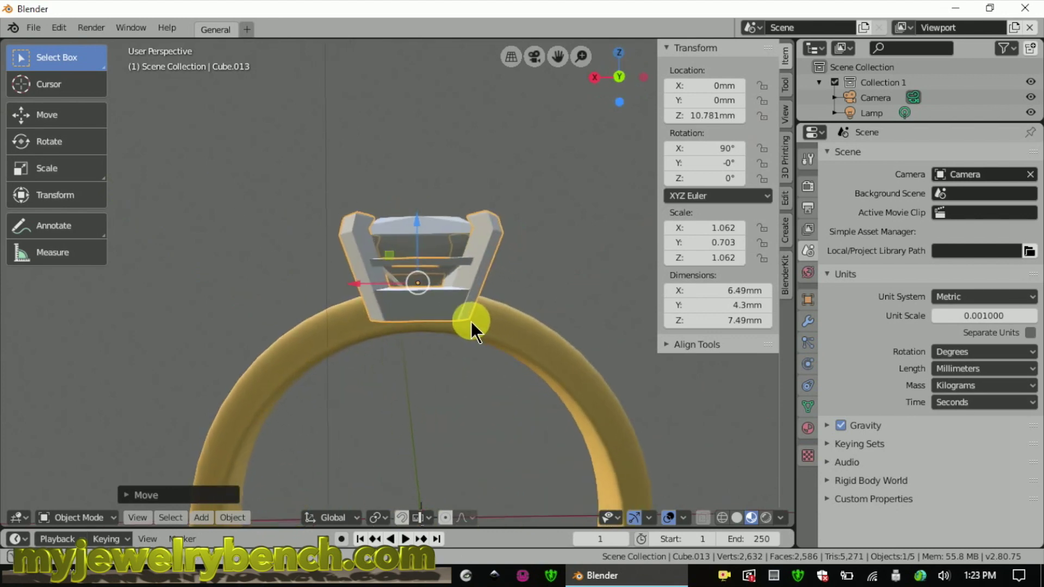
drag(416, 216, 423, 226)
middle_drag(415, 244, 634, 332)
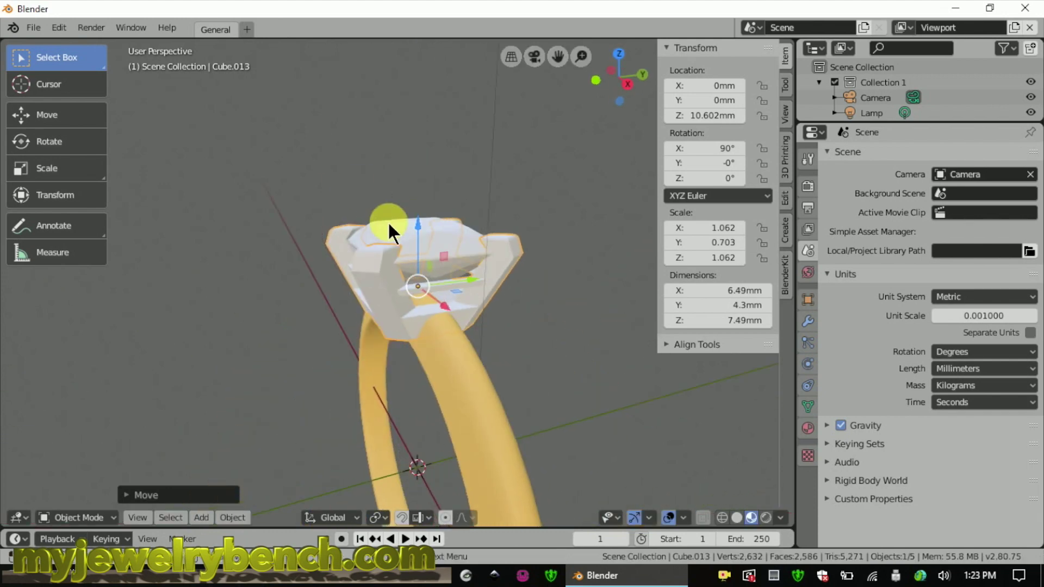
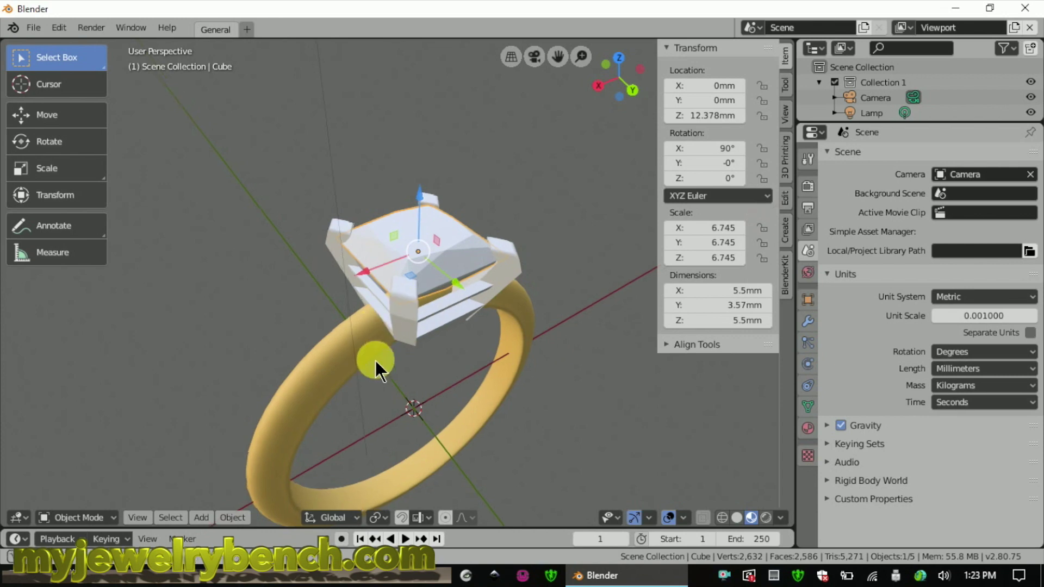
- Widen the band by scaling it along the global Y axis to about 3.23 mm
click(439, 368)
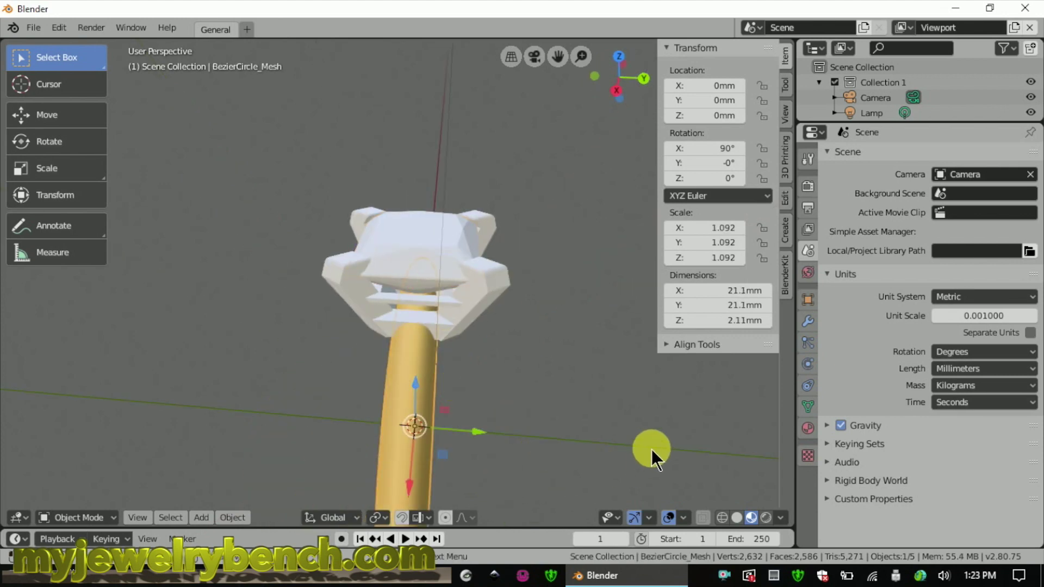
key(s)
key(y)
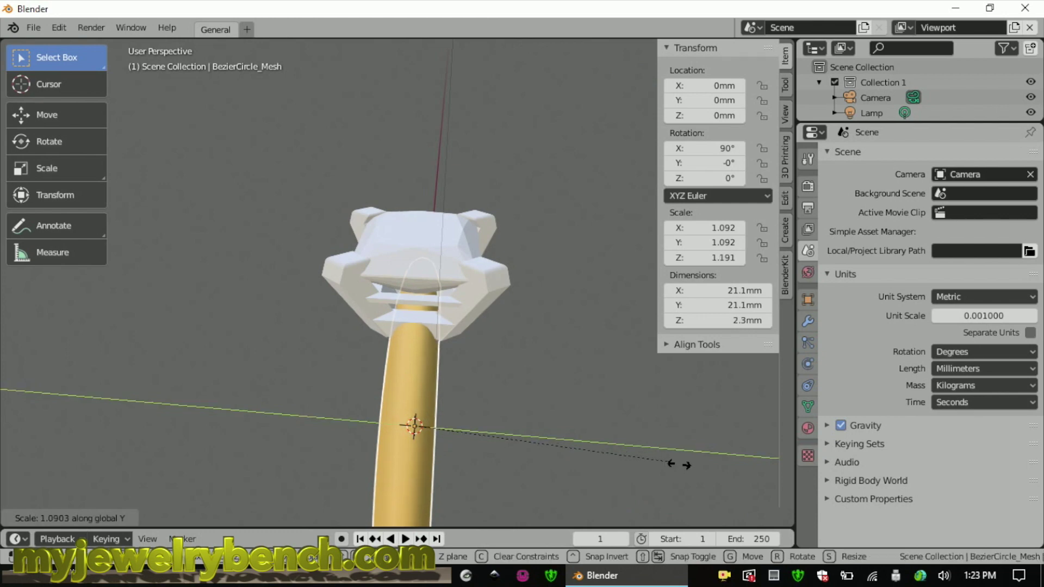
click(768, 482)
middle_drag(624, 435, 555, 410)
middle_drag(504, 436, 358, 356)
middle_drag(427, 344, 429, 285)
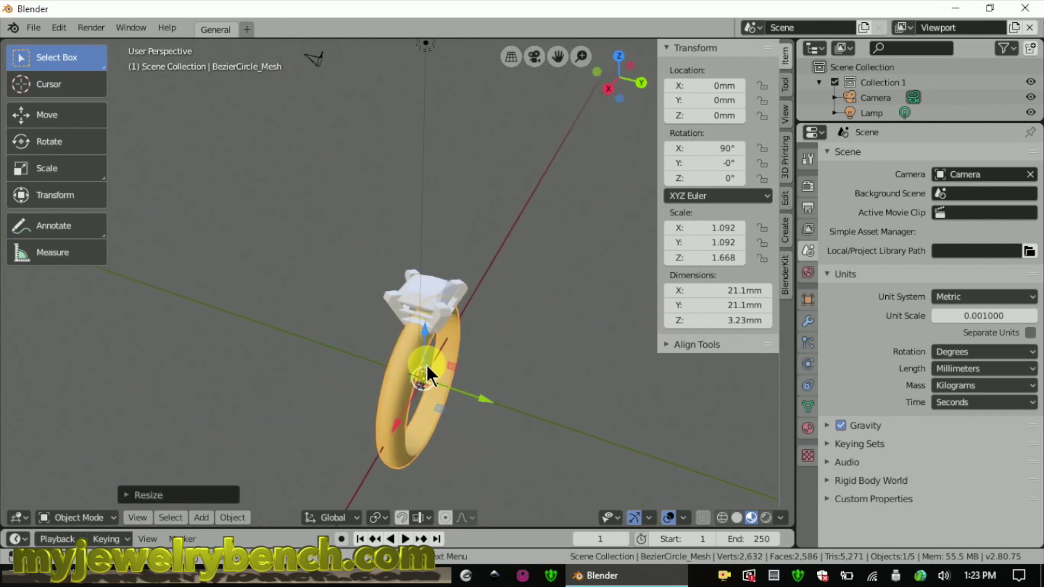
middle_drag(491, 396, 353, 377)
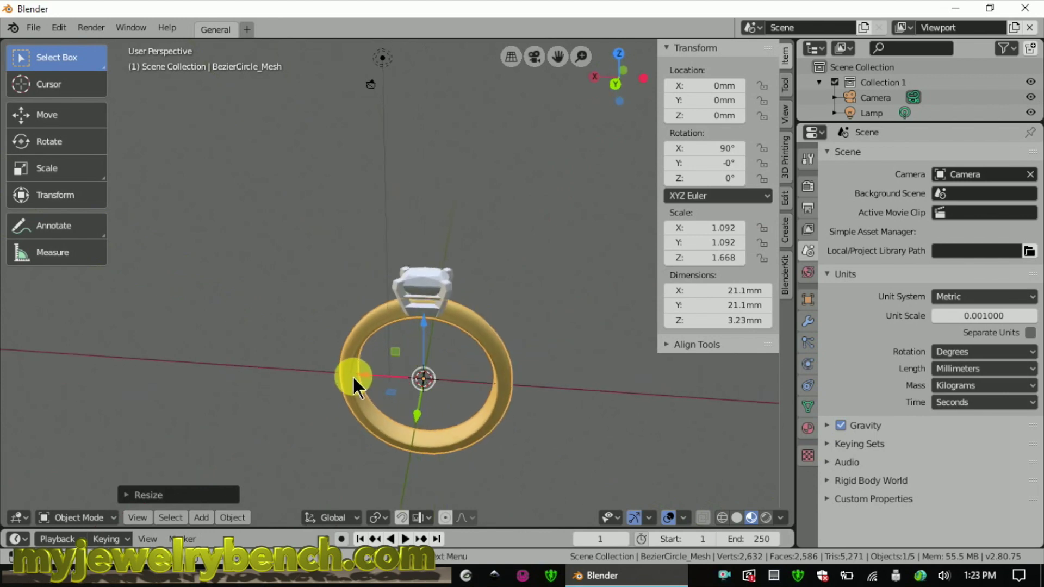
- Enter Edit Mode on the band, clear the mesh selection and switch to edge selection
key(Tab)
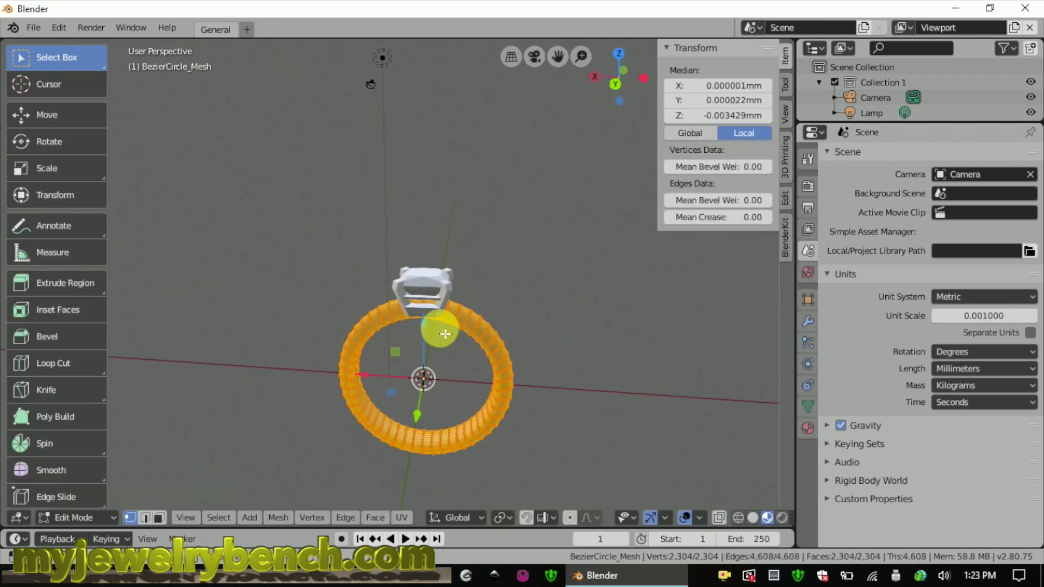
key(alt+a)
scroll(407, 424, up, 3)
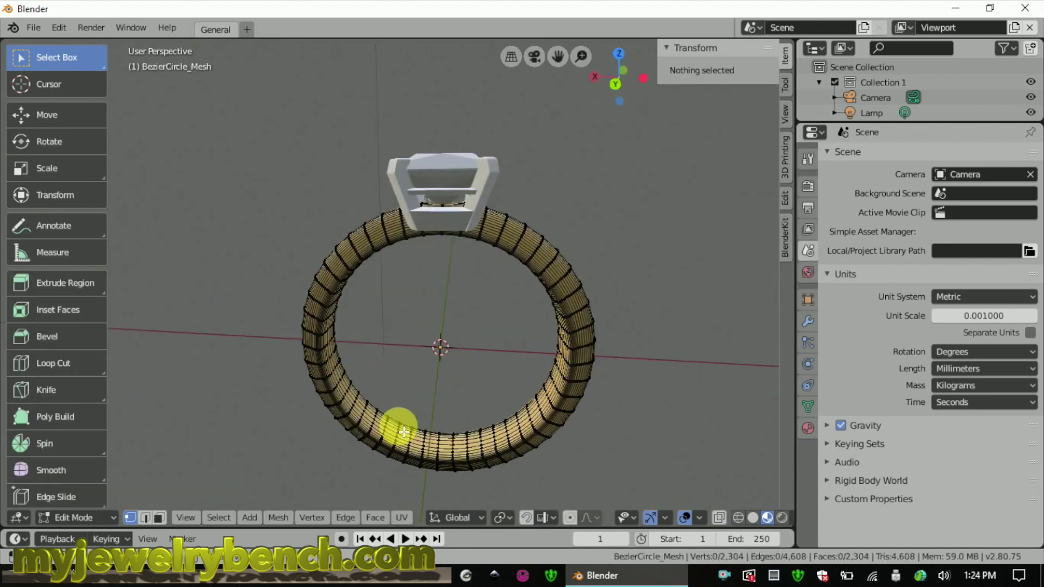
middle_drag(463, 314, 460, 238)
scroll(460, 238, up, 5)
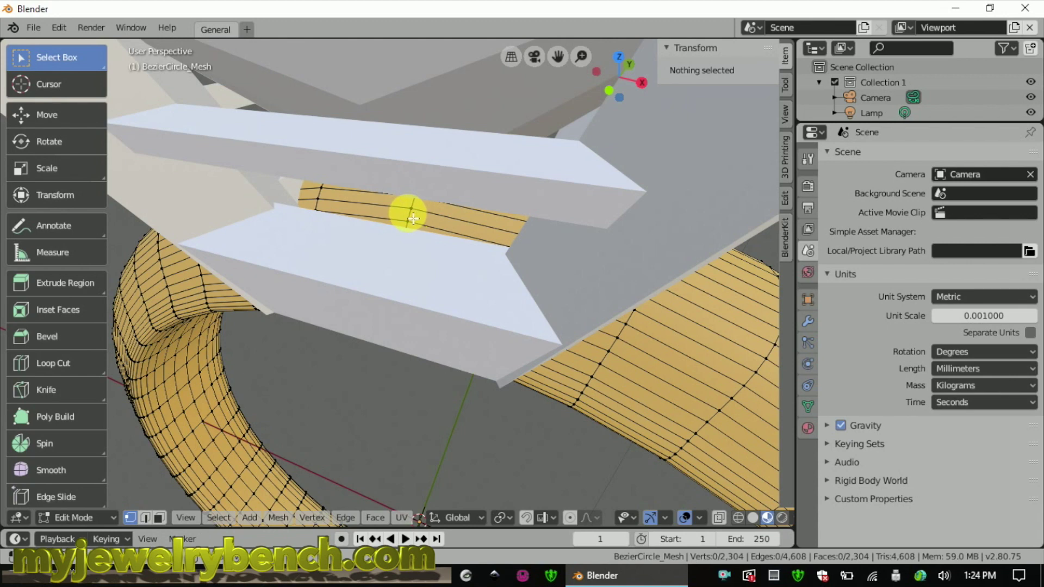
click(144, 517)
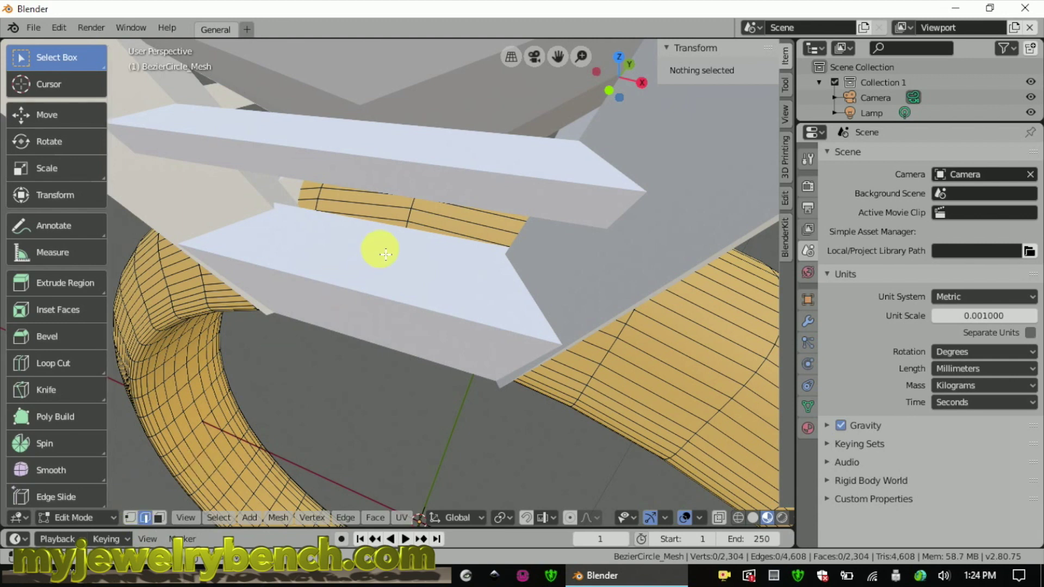
- Select the cross-section edge loop of the band directly beneath the centre of the head
click(408, 214)
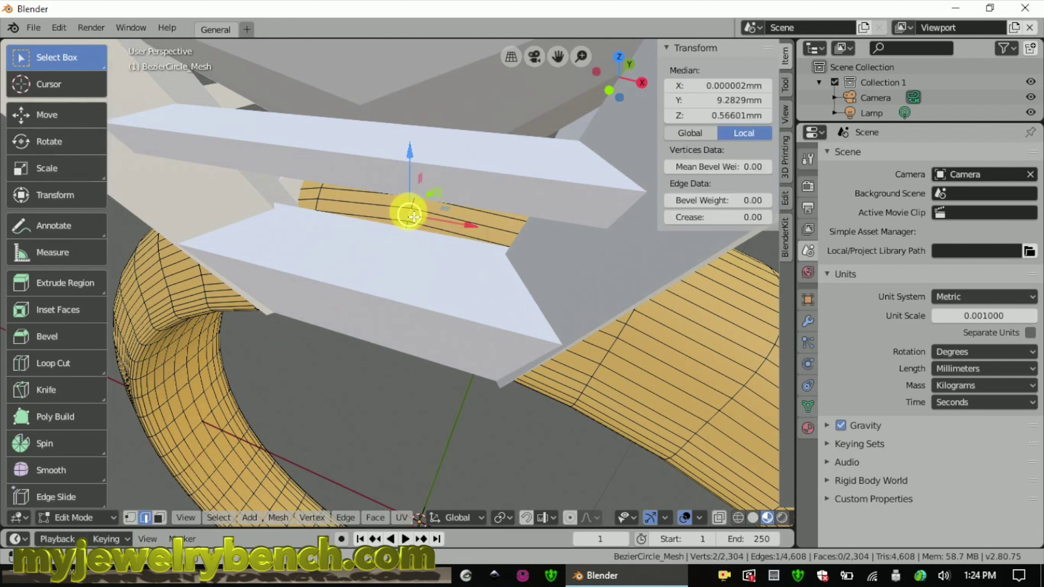
click(418, 205)
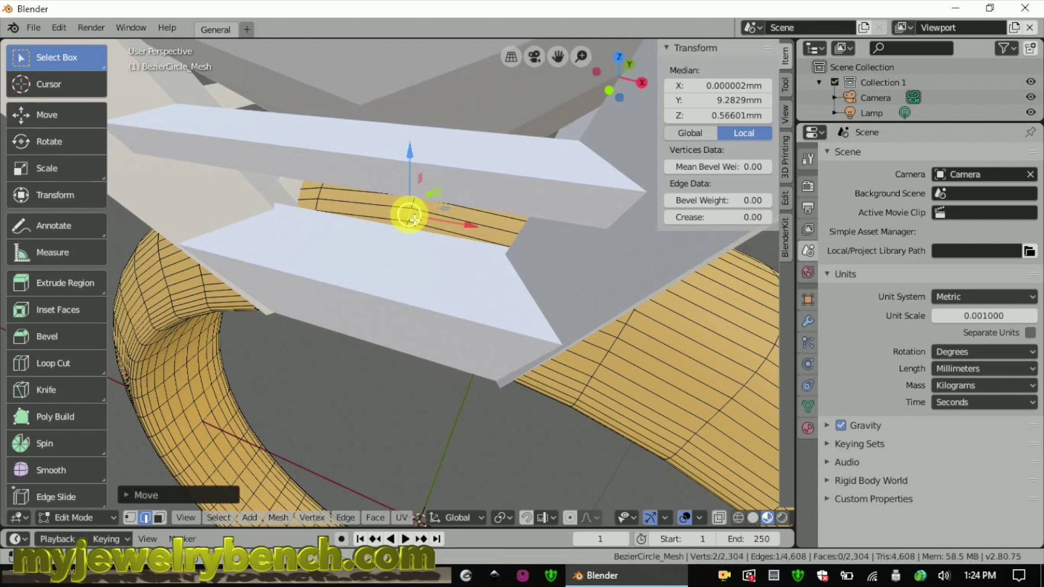
scroll(410, 220, up, 4)
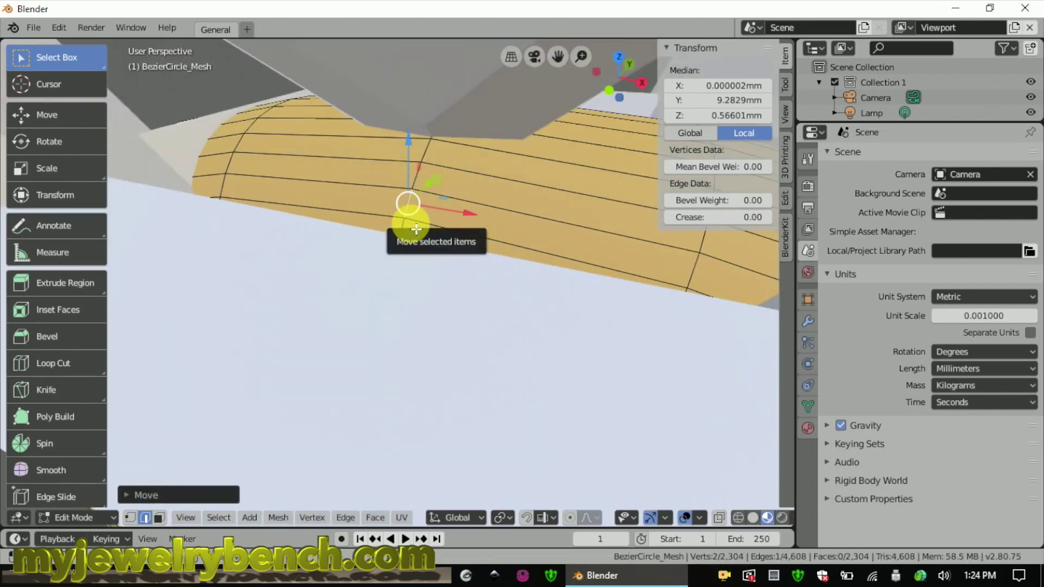
alt+click(432, 158)
key(alt+a)
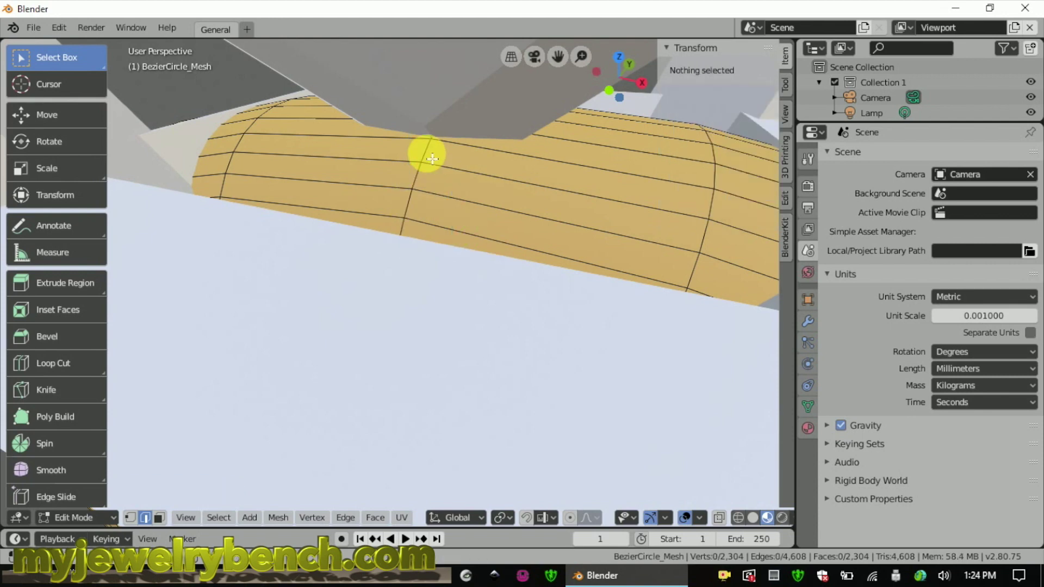
alt+click(427, 154)
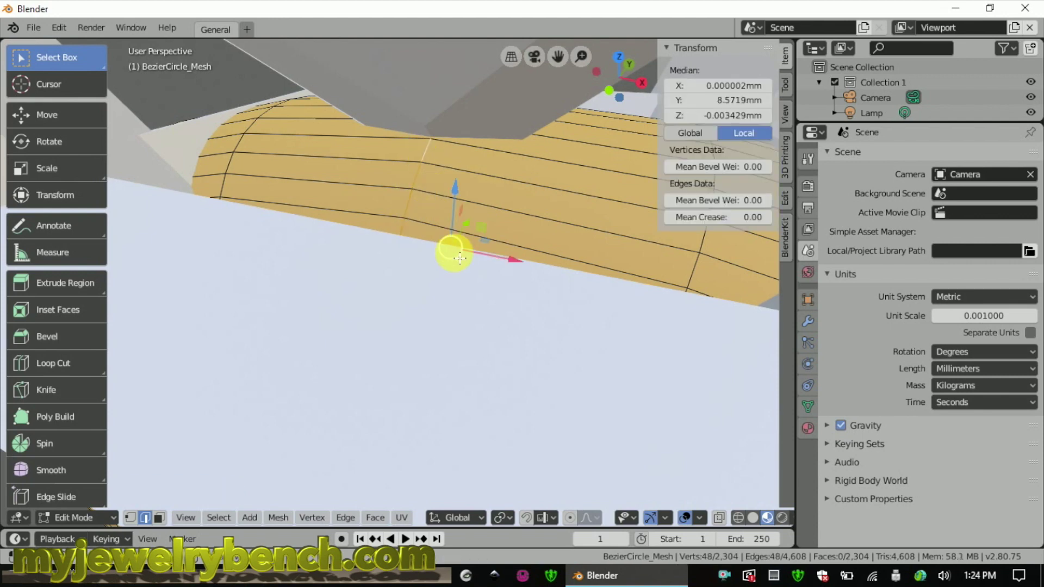
- Widen the band under the head to about 5.45 mm by scaling the loop along global Y with smooth proportional editing, and leave Edit Mode
scroll(449, 256, down, 6)
scroll(460, 265, down, 5)
middle_drag(454, 298, 385, 335)
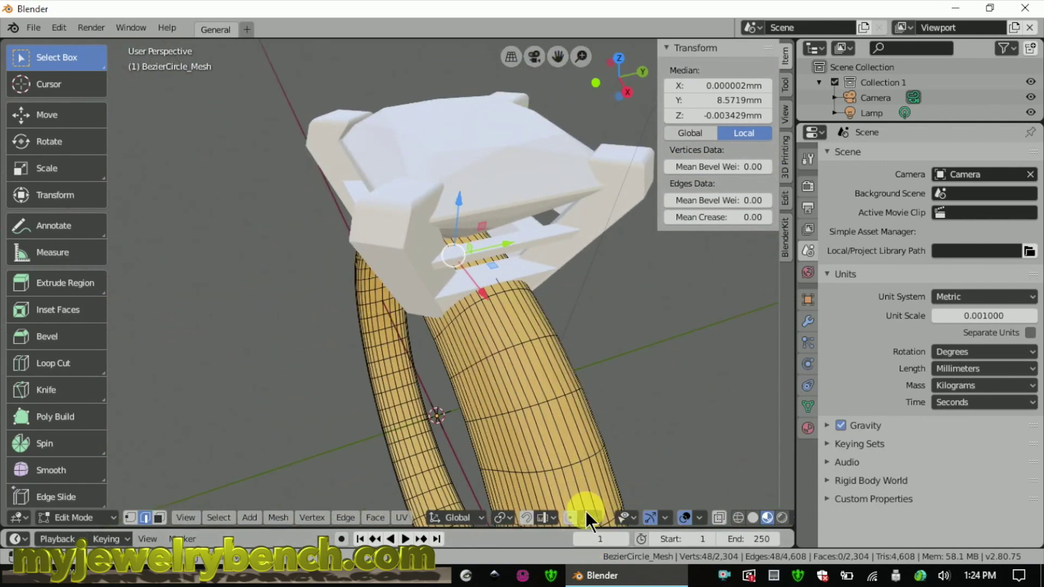
click(569, 517)
middle_drag(478, 361, 526, 363)
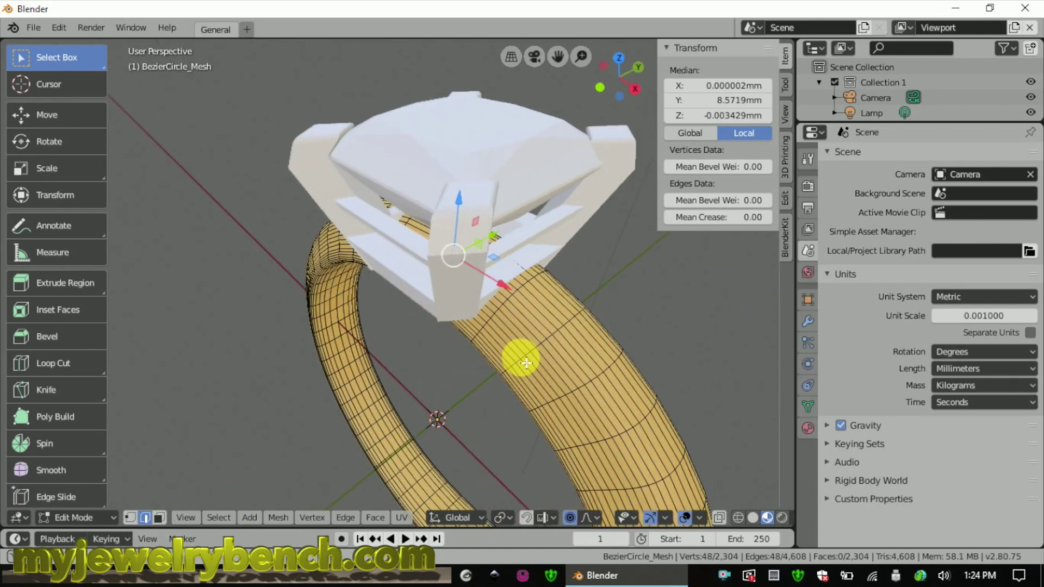
key(s)
key(y)
scroll(527, 358, down, 8)
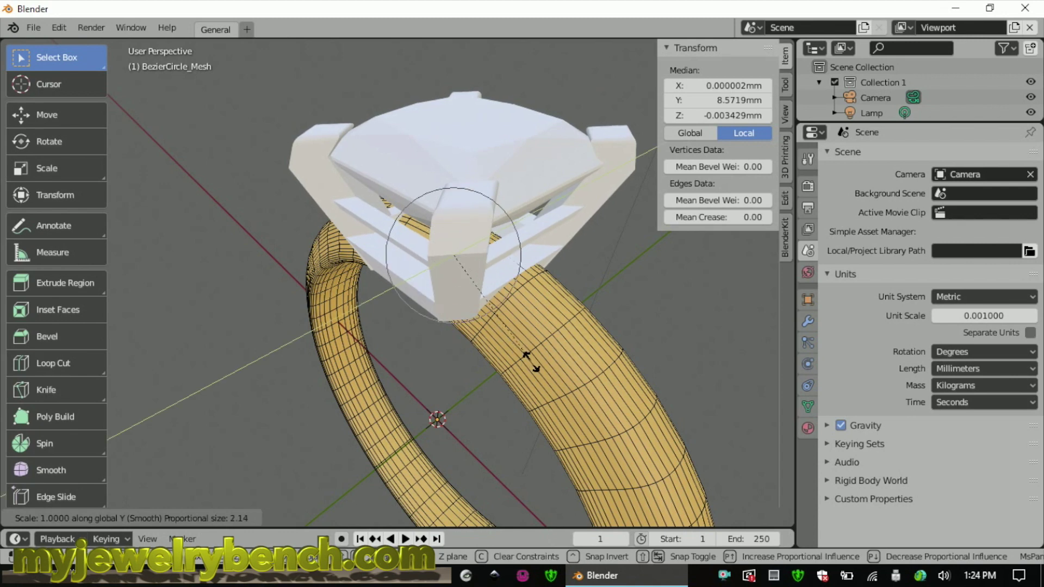
scroll(530, 361, down, 3)
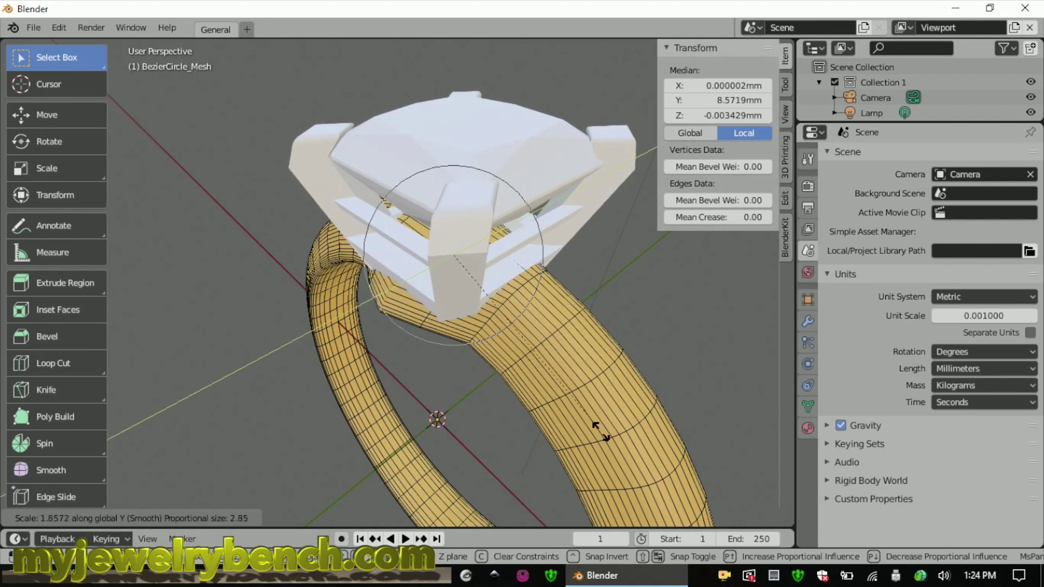
scroll(598, 429, down, 5)
scroll(622, 450, down, 4)
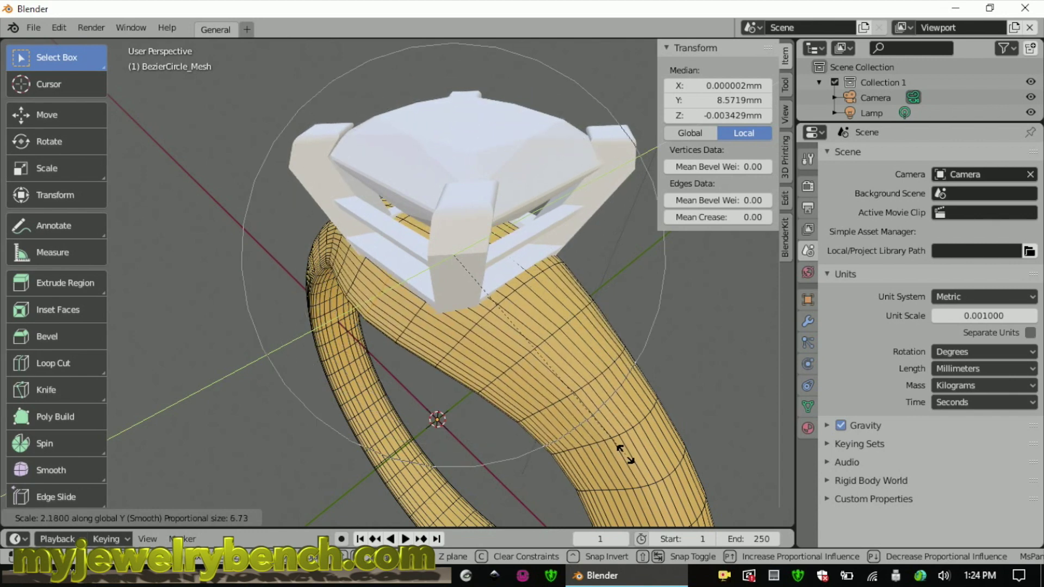
click(584, 417)
middle_drag(582, 414, 32, 392)
key(Tab)
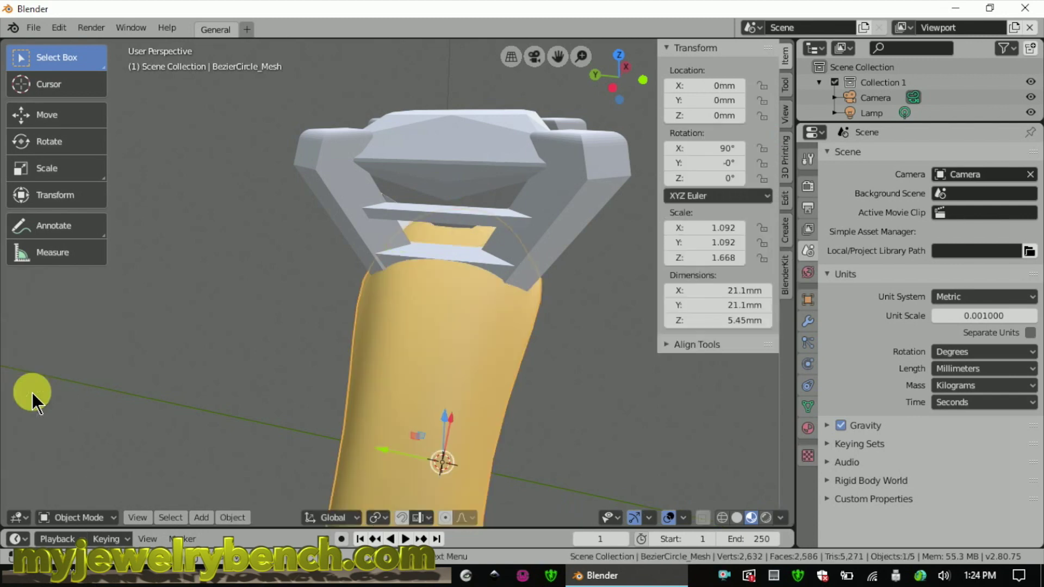
- Scale the band down uniformly to an outer diameter of about 20.3 mm
middle_drag(282, 409, 494, 206)
middle_drag(445, 241, 417, 205)
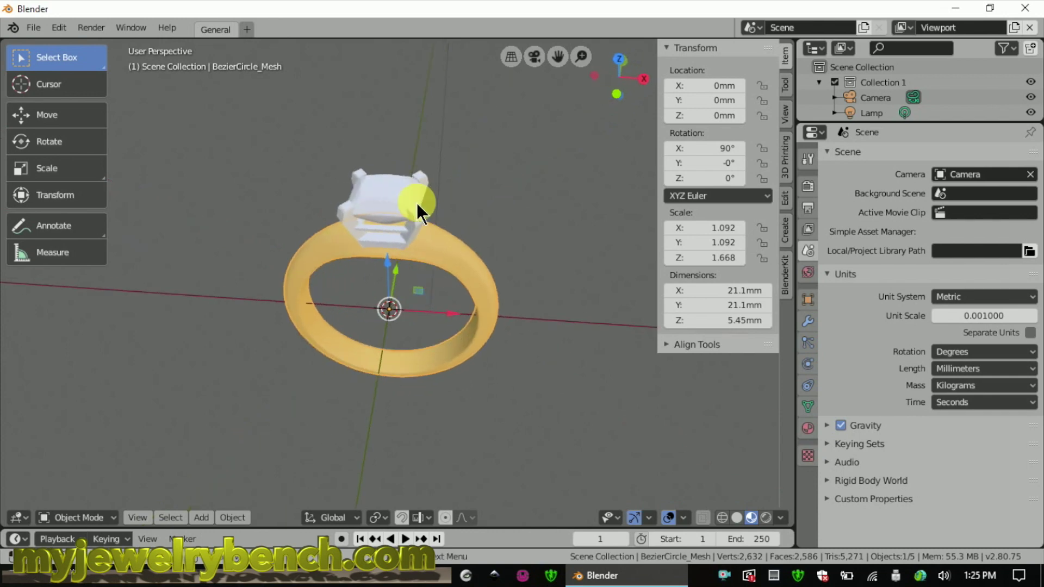
click(387, 184)
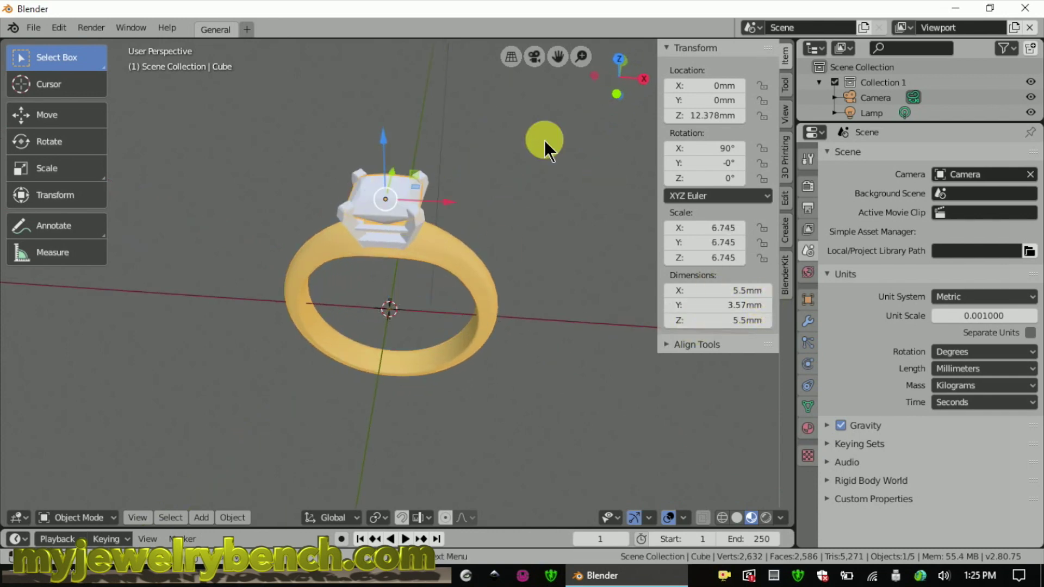
click(394, 237)
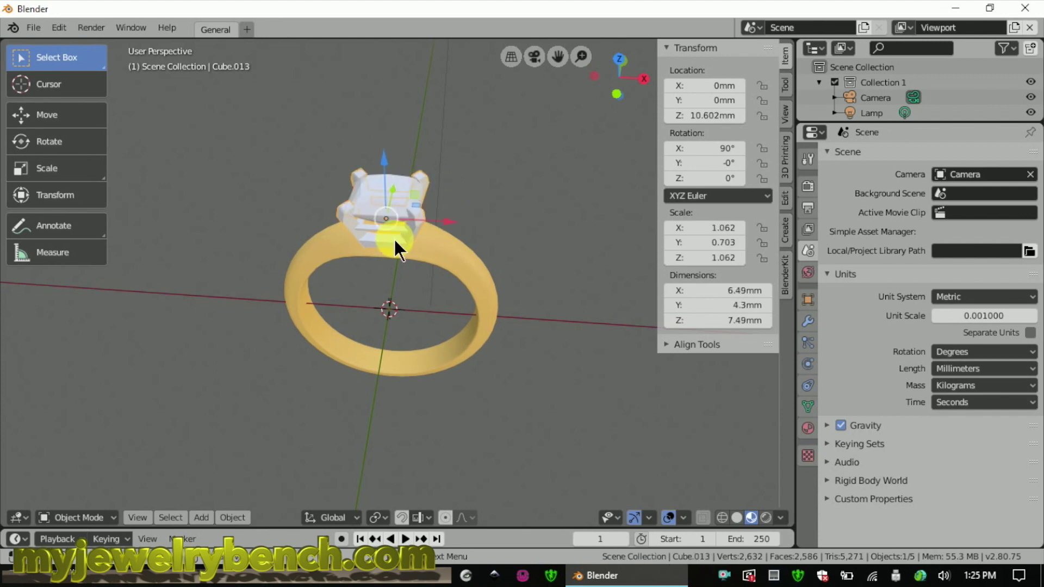
middle_drag(399, 314, 377, 250)
click(377, 252)
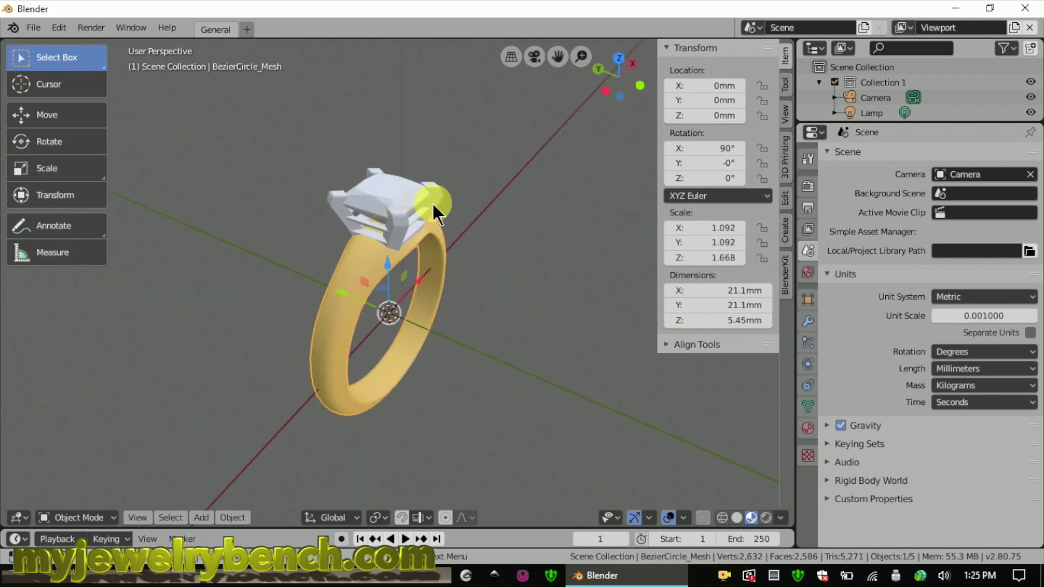
middle_drag(458, 240, 401, 201)
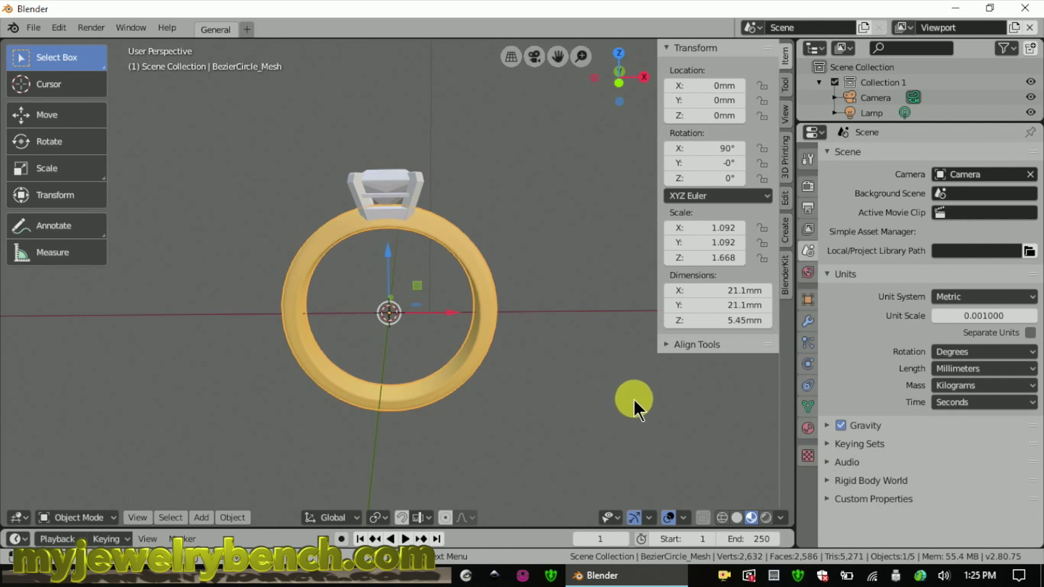
key(s)
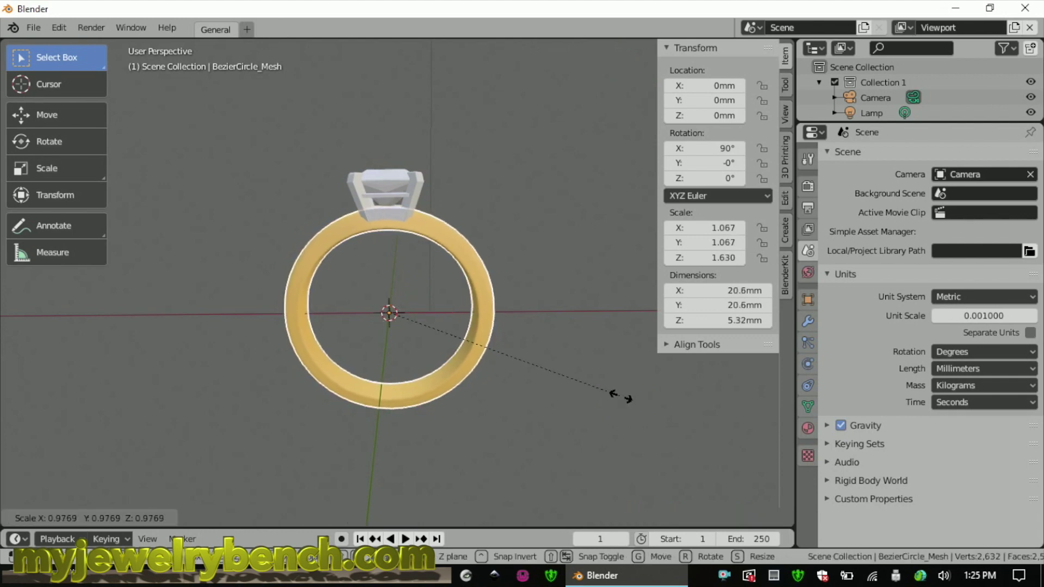
click(525, 315)
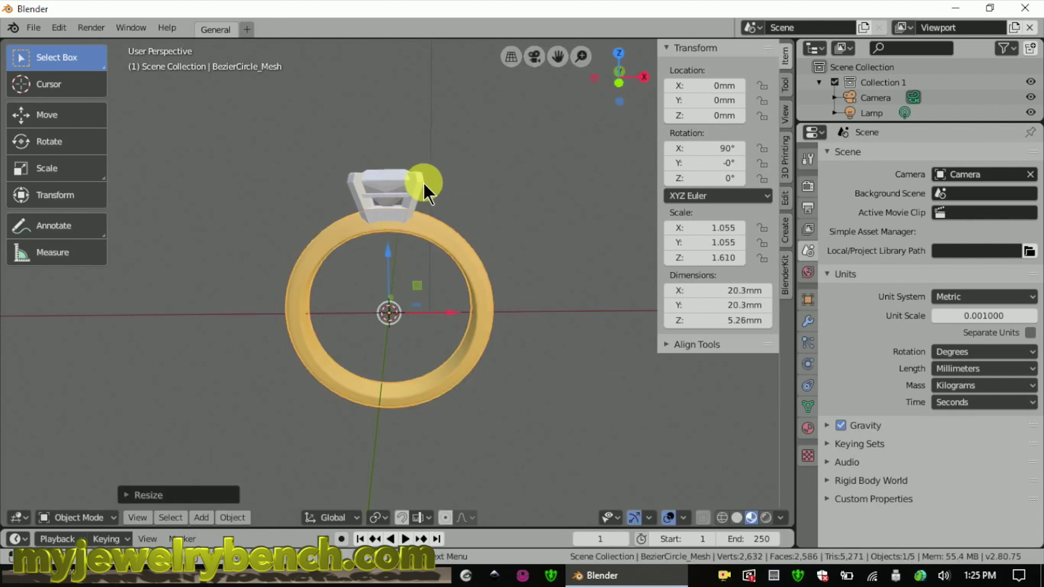
- Lower the head and diamond together along Z onto the band, bringing the diamond to about 11.9 mm
click(392, 176)
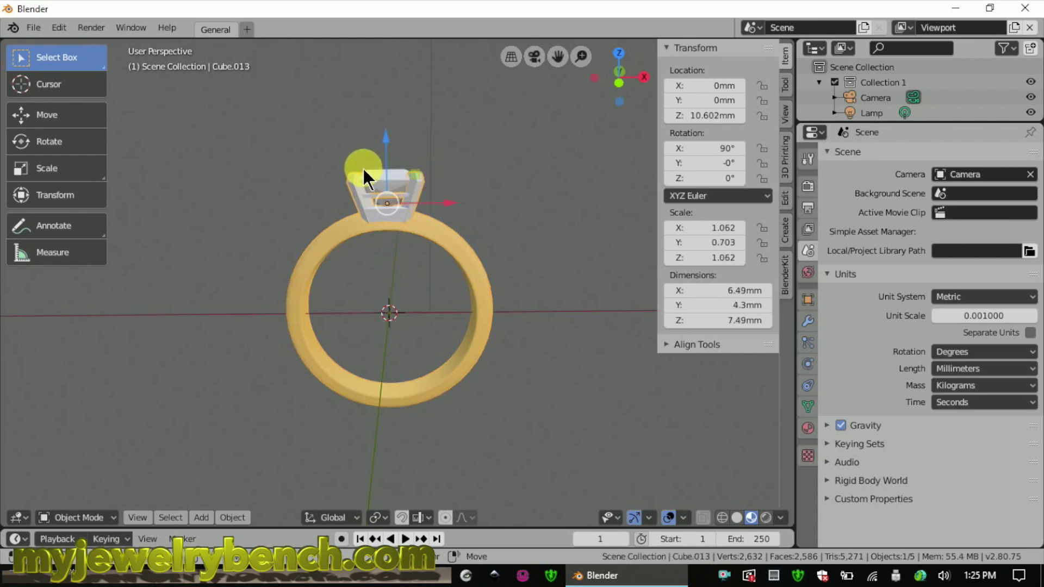
click(373, 169)
drag(383, 132, 391, 144)
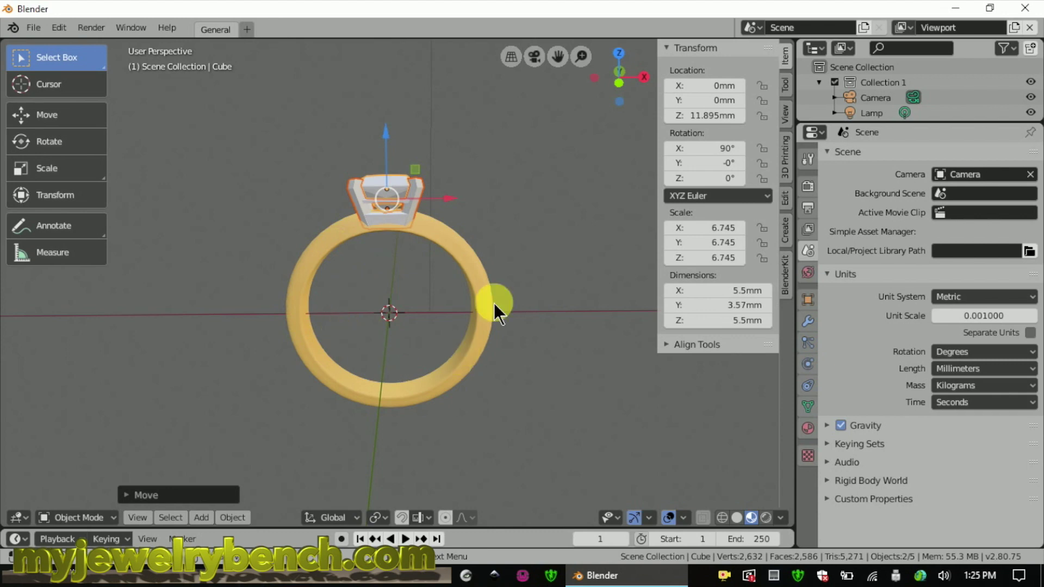
- Raise only the diamond along Z to about 18.6 mm, clear of the head
middle_drag(465, 281, 574, 245)
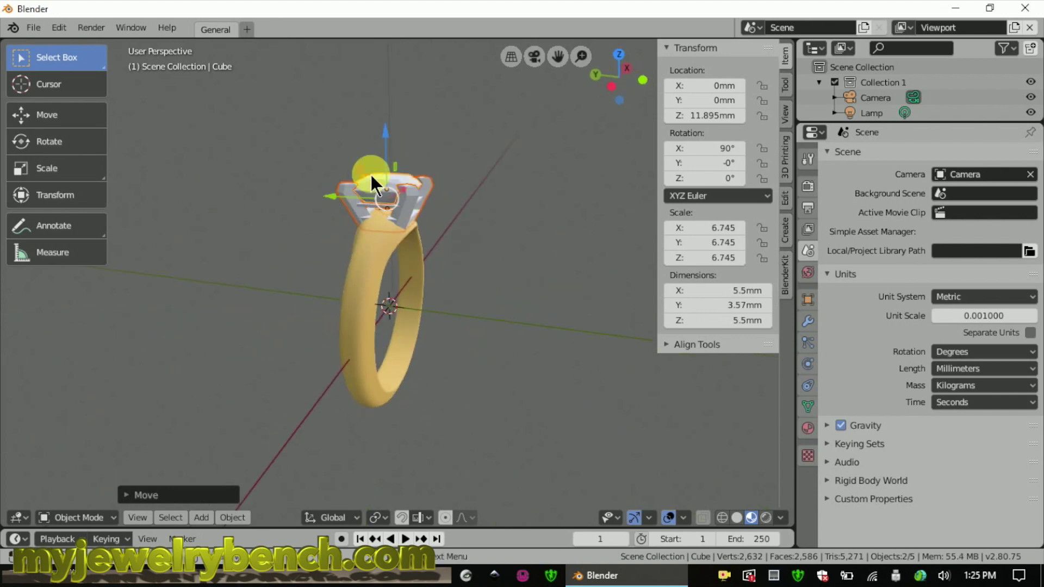
middle_drag(453, 363, 469, 260)
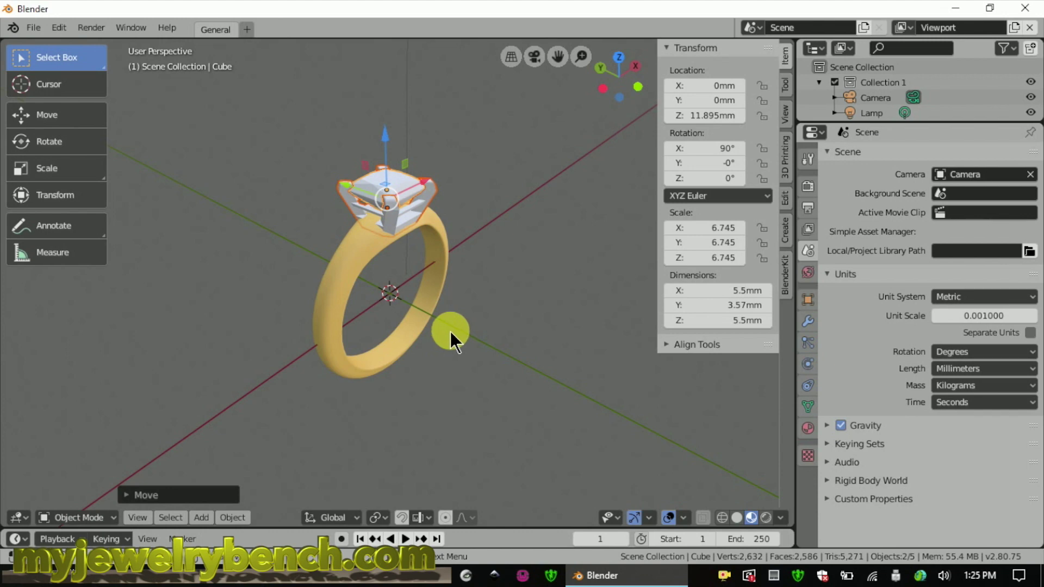
middle_drag(386, 327, 546, 243)
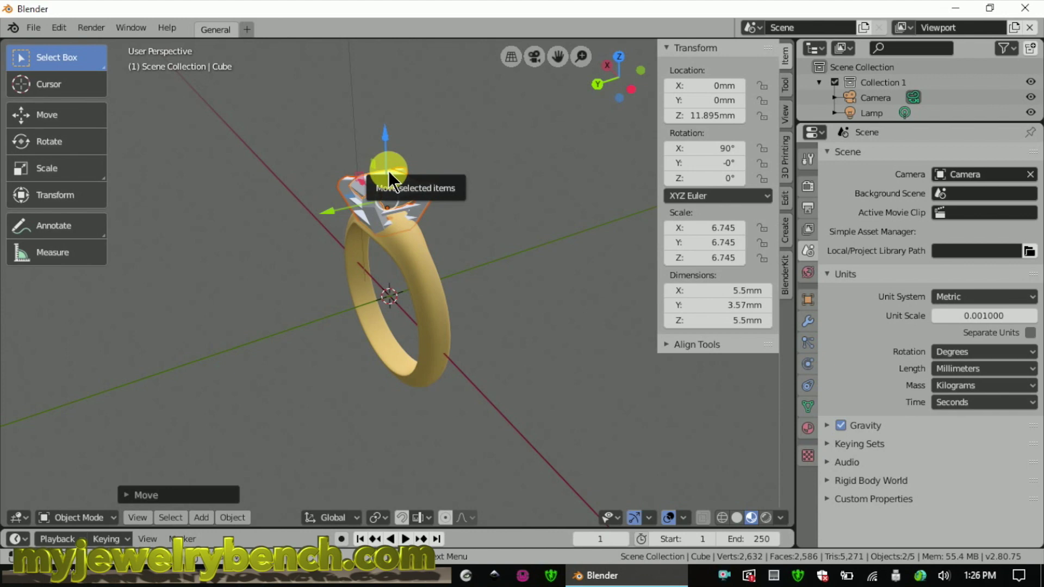
middle_drag(388, 171, 458, 185)
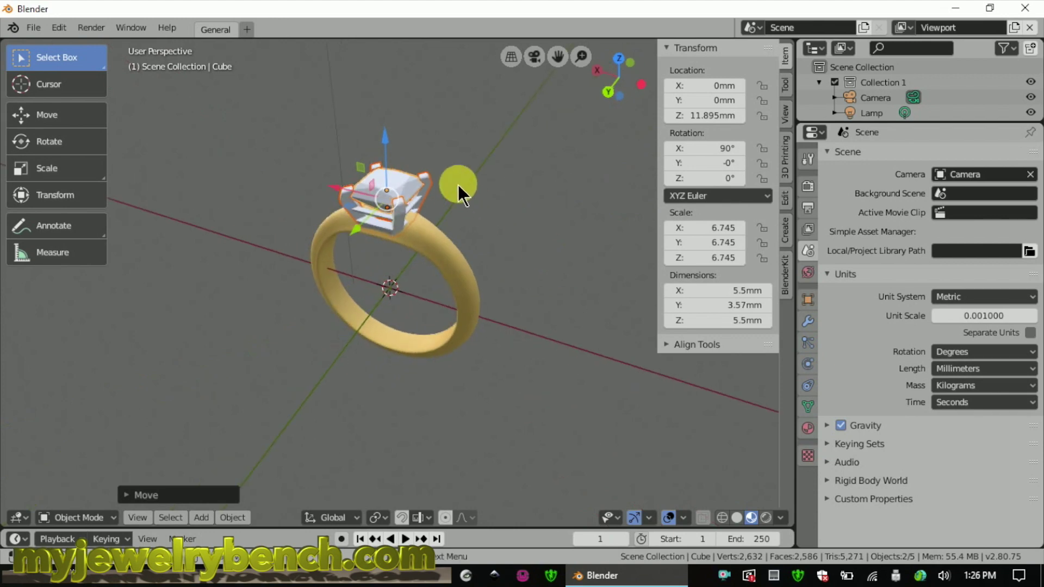
click(403, 175)
middle_drag(507, 218, 551, 218)
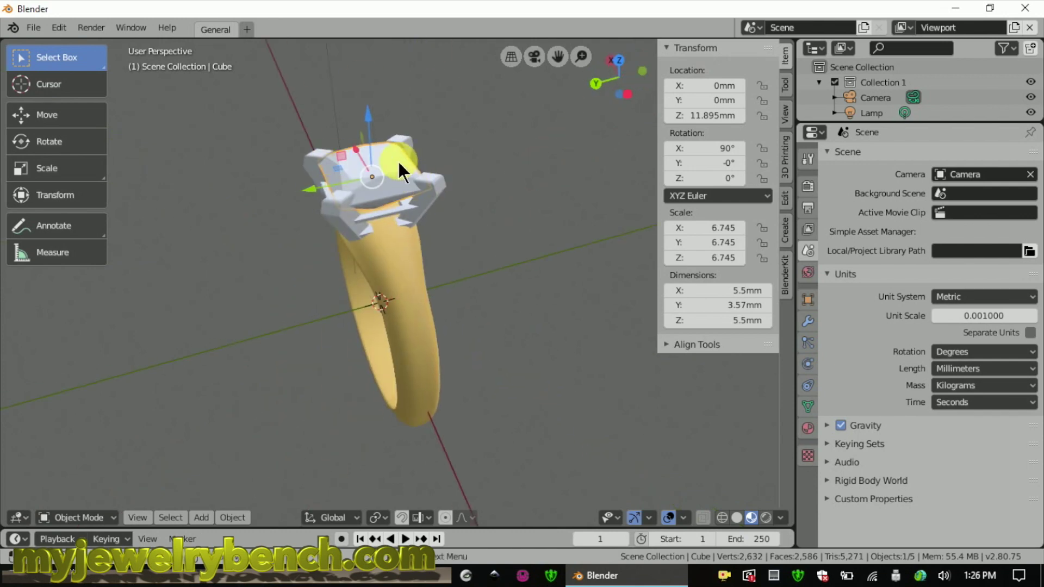
drag(366, 116, 344, 473)
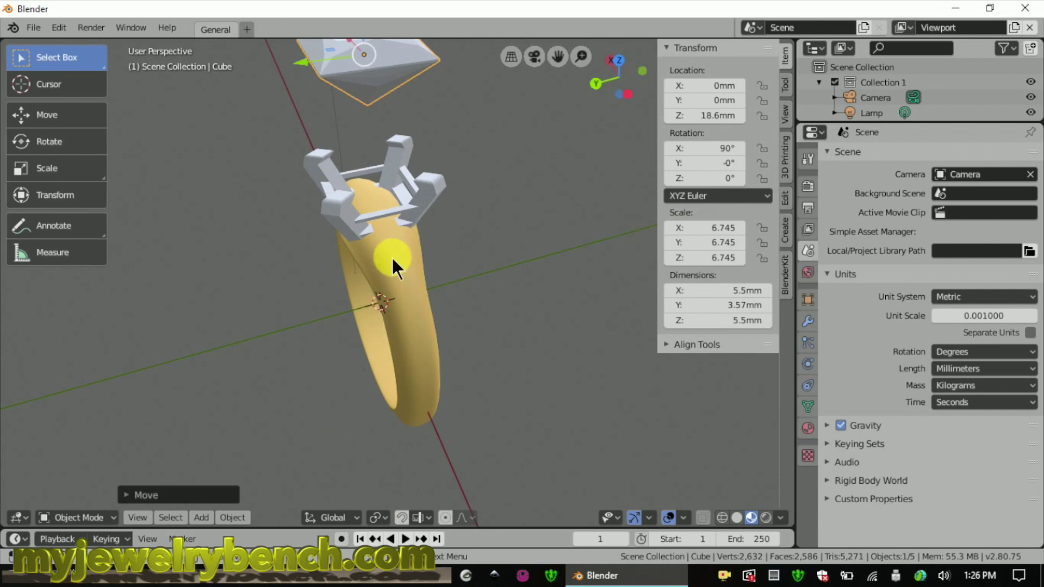
- Merge the head with the band into one mesh using the Bool Tool's Auto Boolean Union
middle_drag(391, 256, 455, 269)
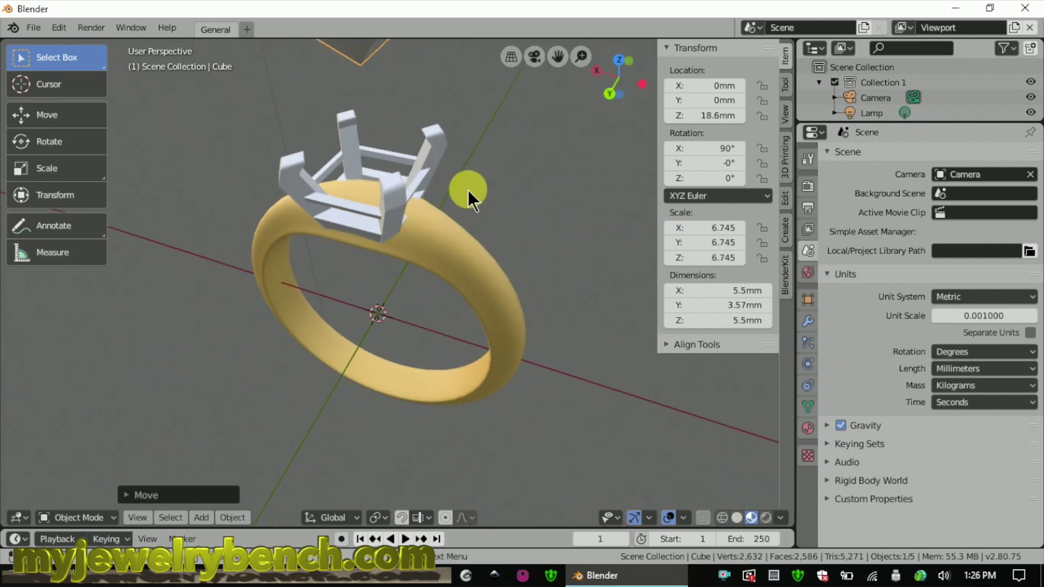
click(424, 144)
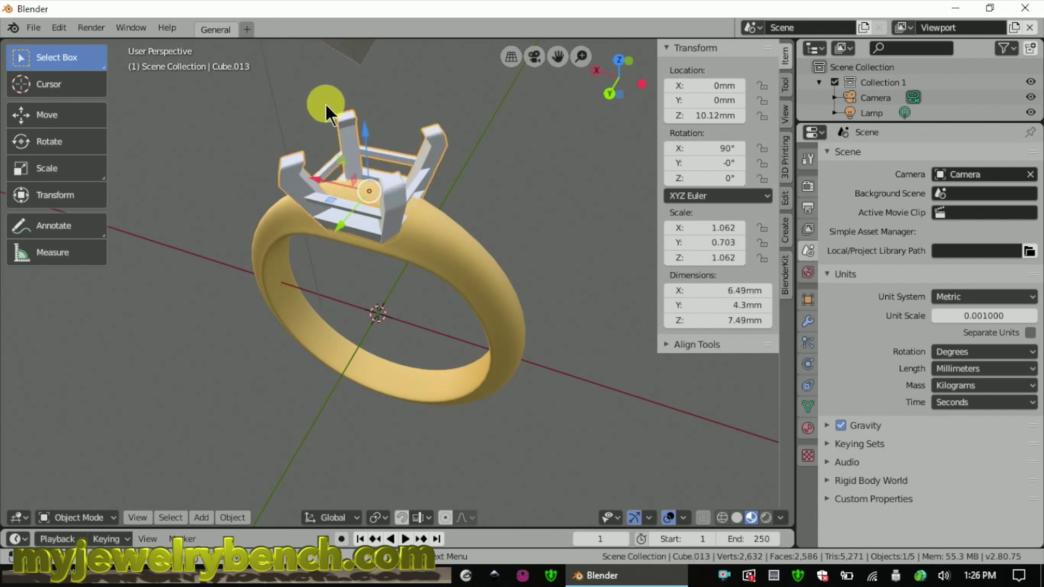
shift+click(438, 238)
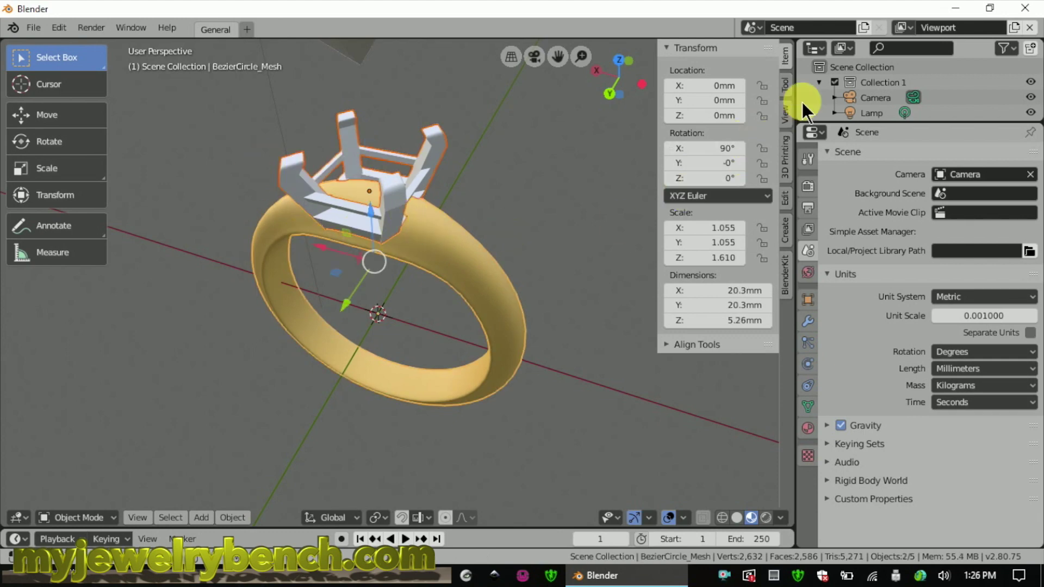
click(784, 206)
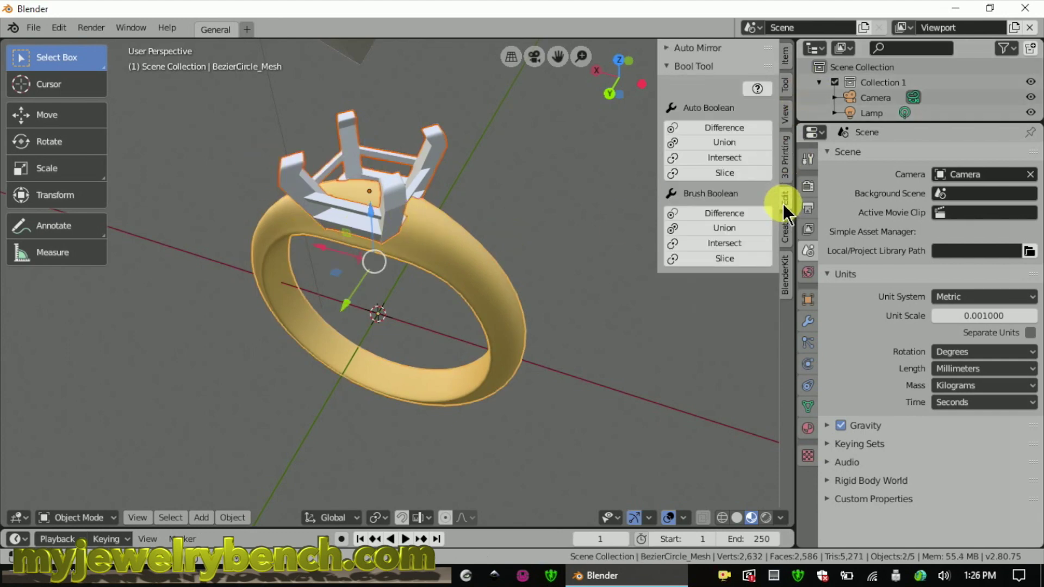
click(725, 142)
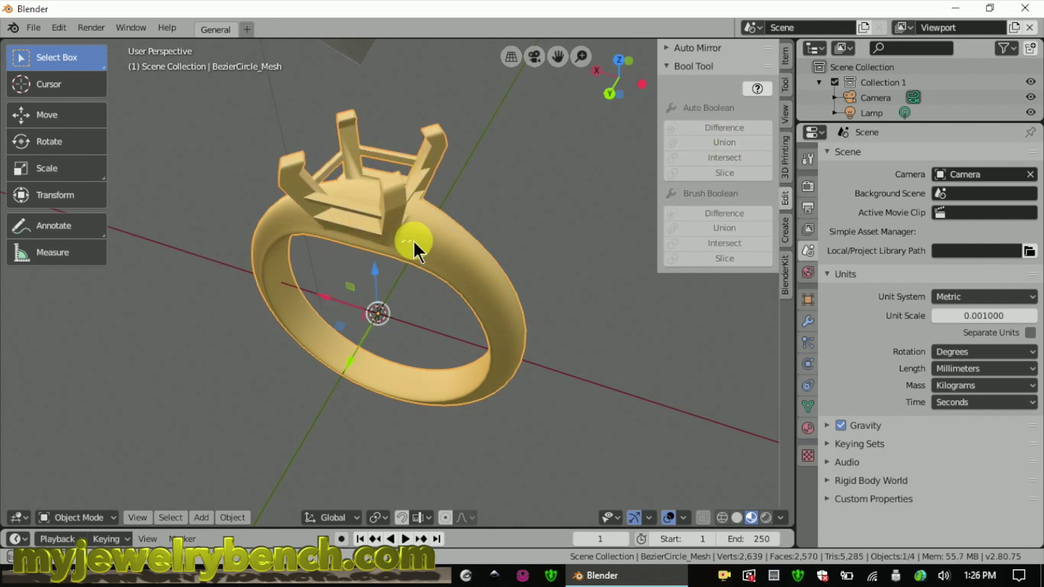
- Try scaling the merged ring down uniformly, and undo the resize
middle_drag(344, 200, 309, 204)
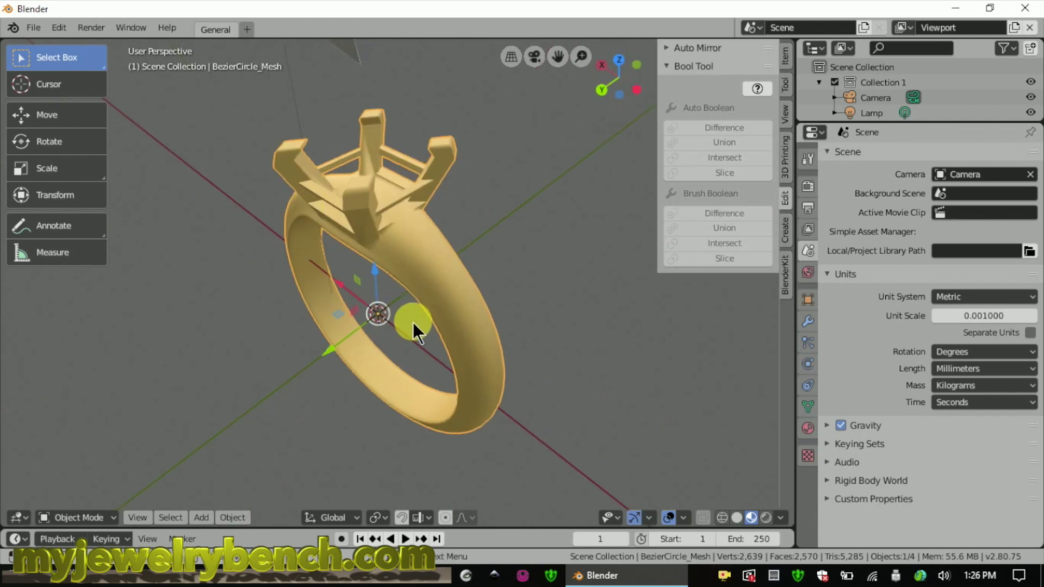
key(s)
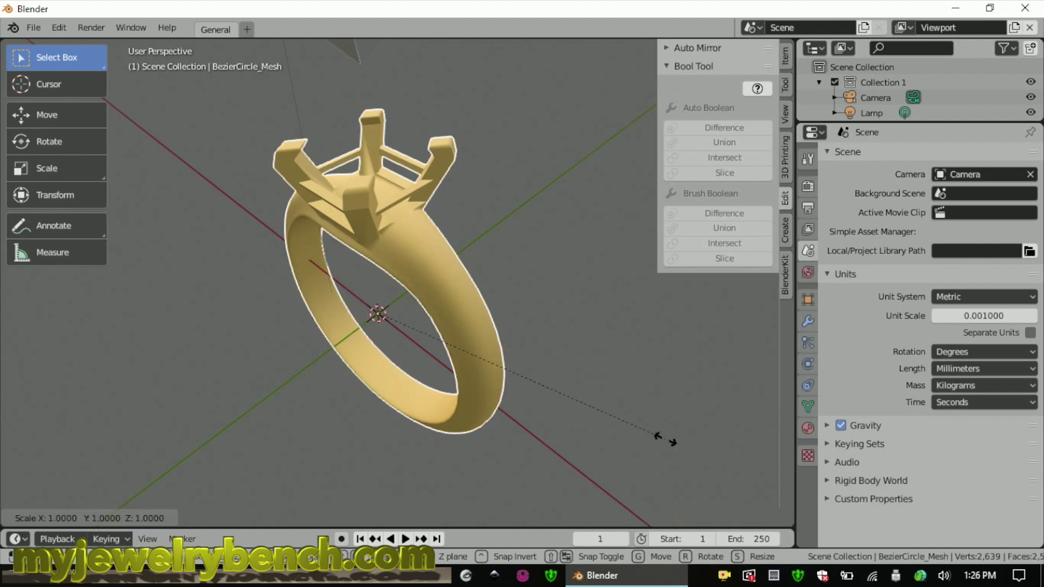
click(578, 400)
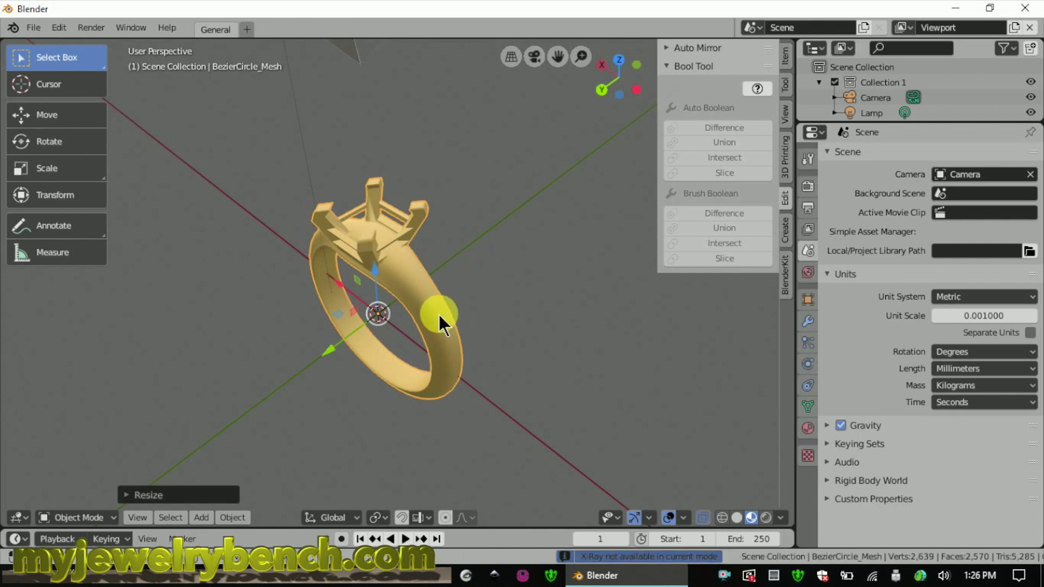
key(ctrl+z)
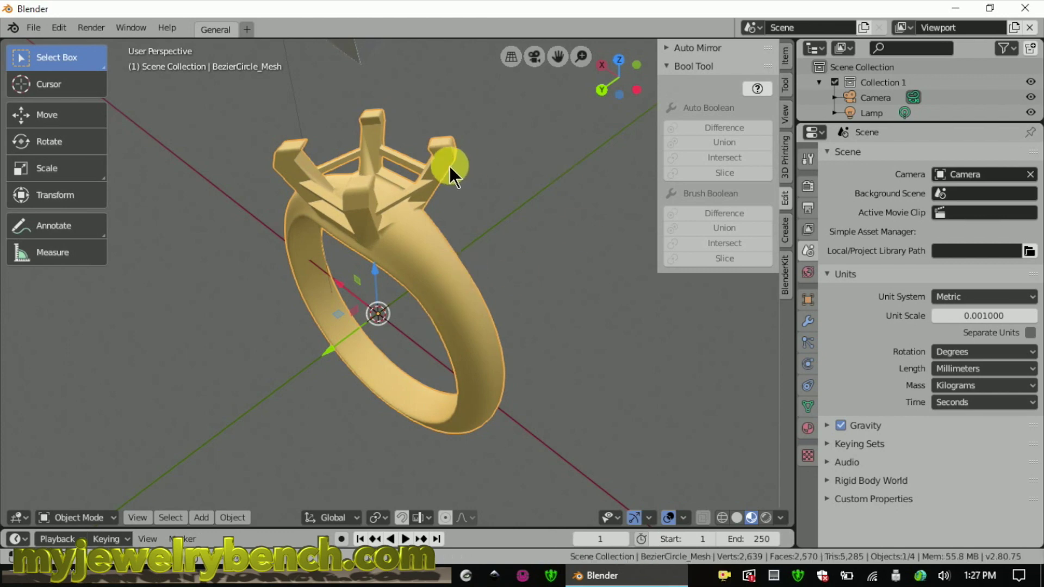
- Undo the union of head and band, and raise the separate head slightly along Z
key(ctrl+z)
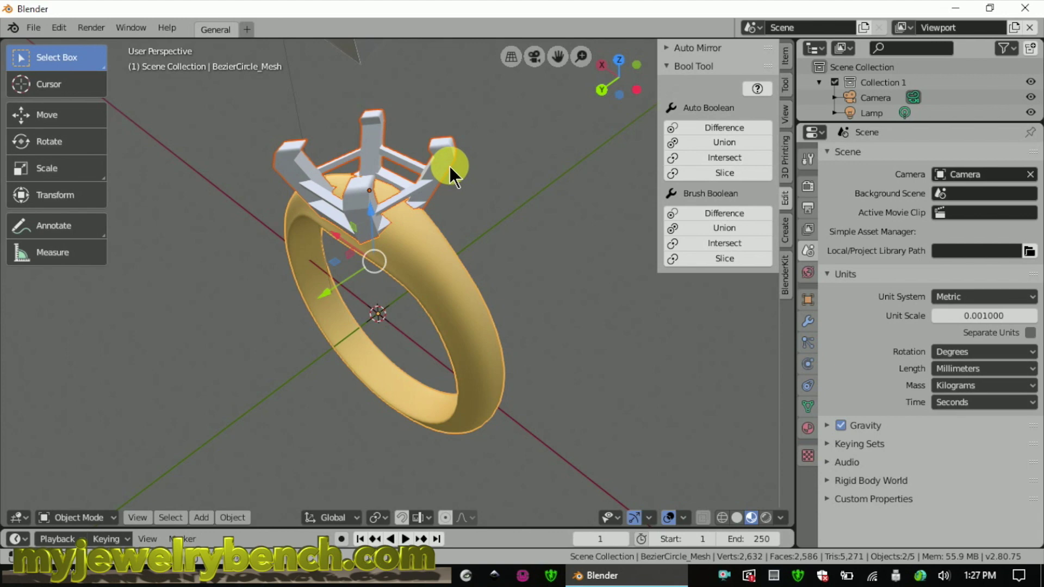
middle_drag(463, 257, 515, 210)
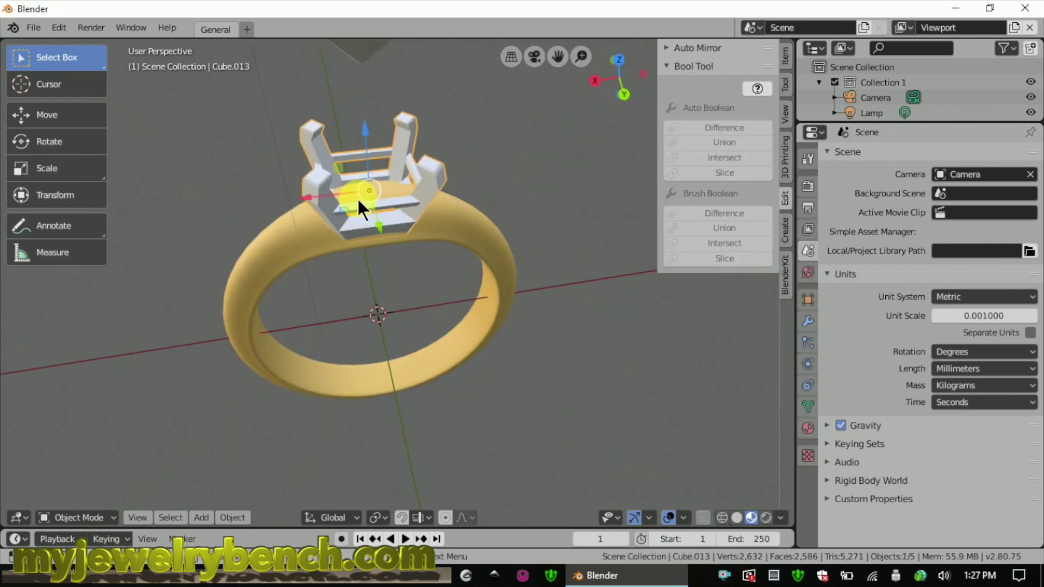
middle_drag(441, 266, 340, 129)
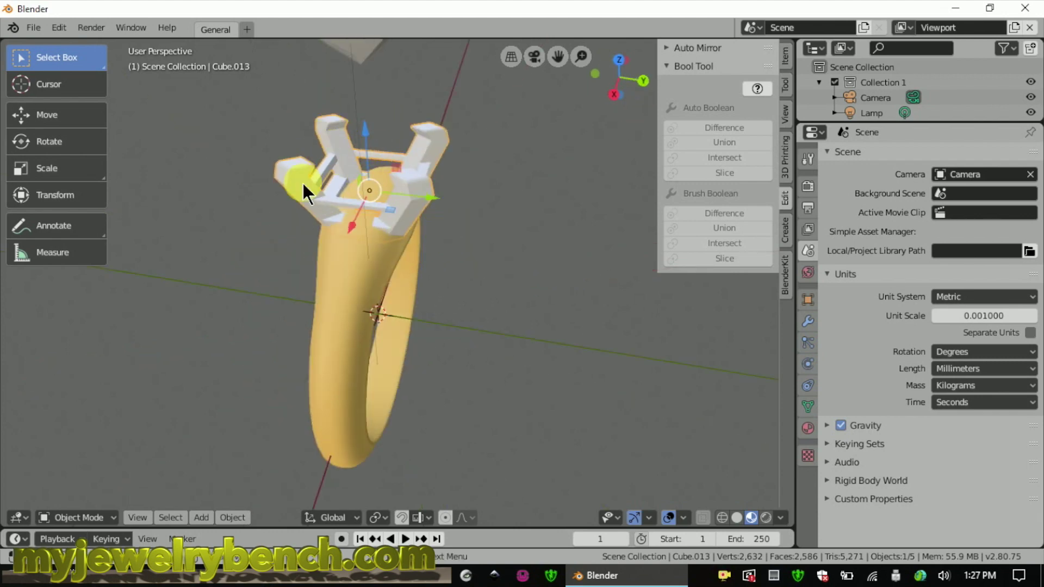
drag(367, 129, 370, 125)
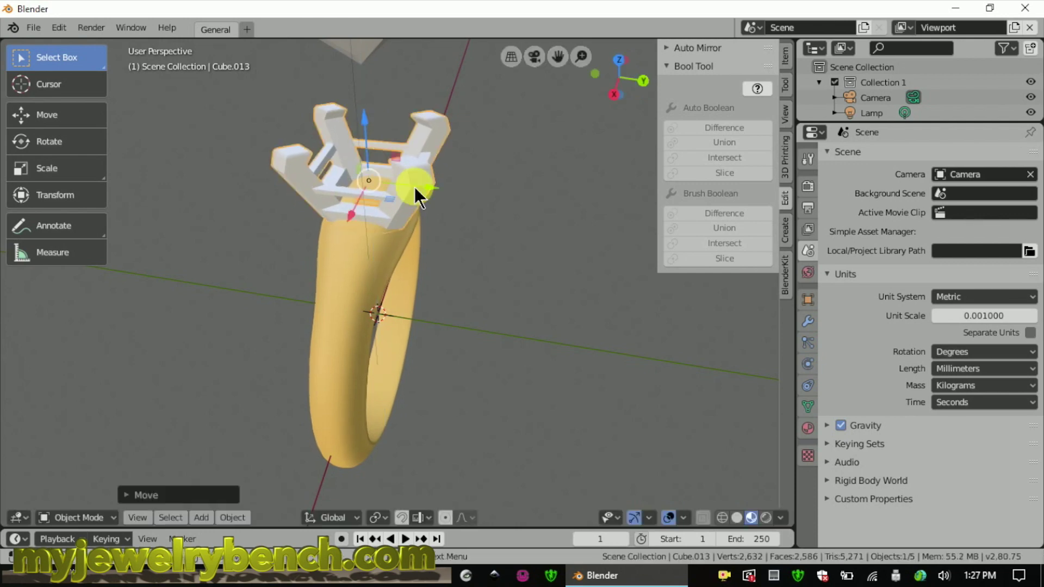
- Stretch the head taller along the global Z axis, and lower it along Z to seat it on the band
key(s)
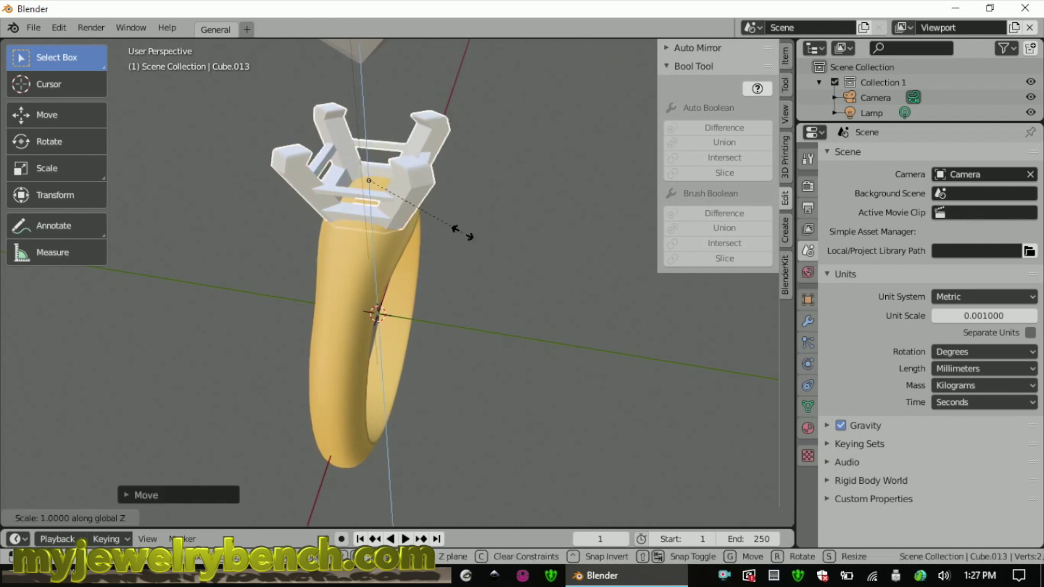
click(471, 251)
middle_drag(470, 251, 383, 153)
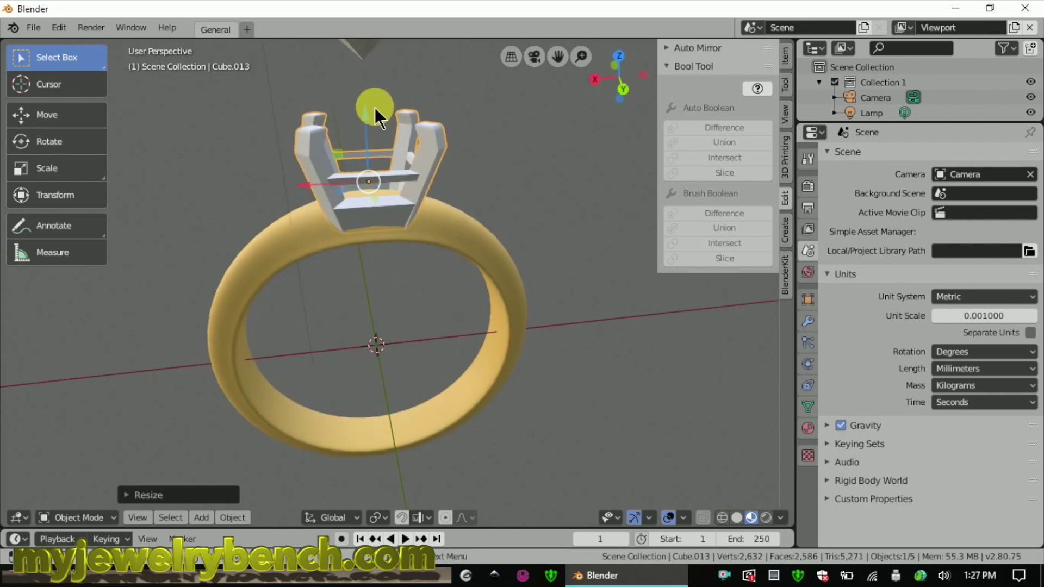
drag(367, 112, 368, 123)
middle_drag(367, 123, 383, 215)
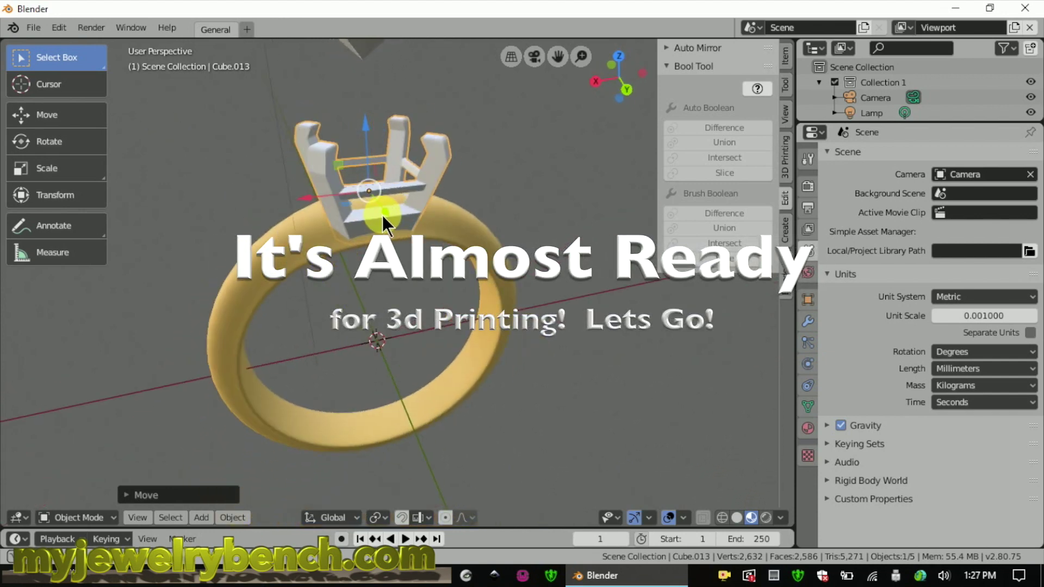
- Lower the diamond along Z by about 6 mm so that it sits between the head's prongs
scroll(383, 216, down, 2)
click(365, 52)
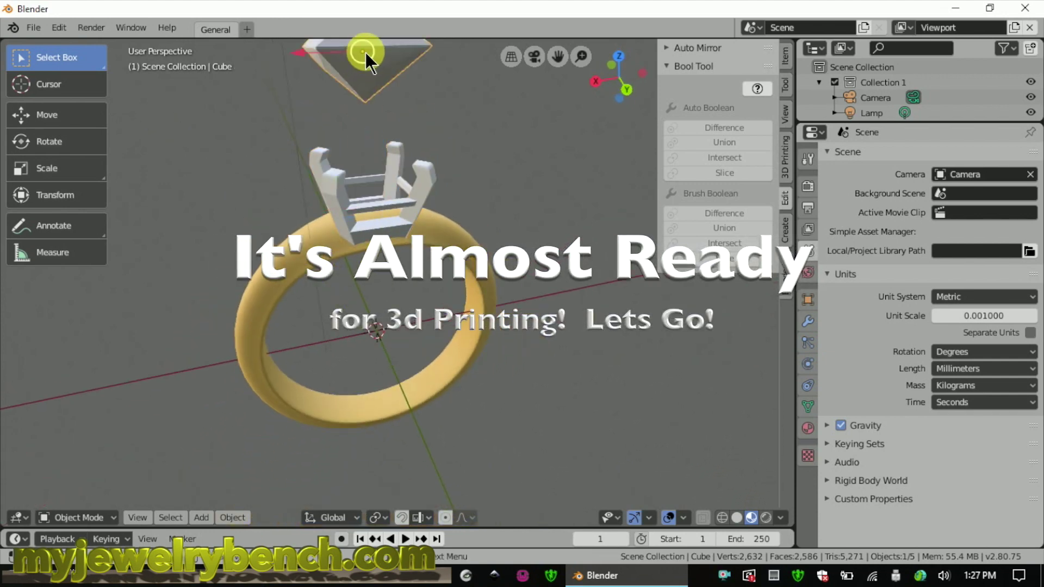
scroll(328, 168, down, 4)
drag(342, 101, 350, 142)
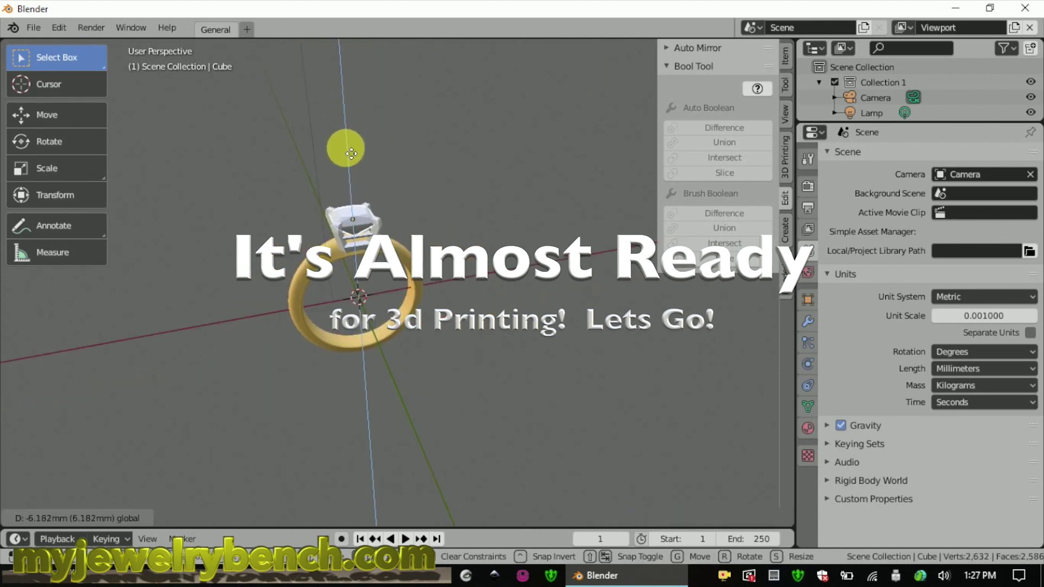
drag(351, 155, 352, 158)
middle_drag(359, 163, 430, 201)
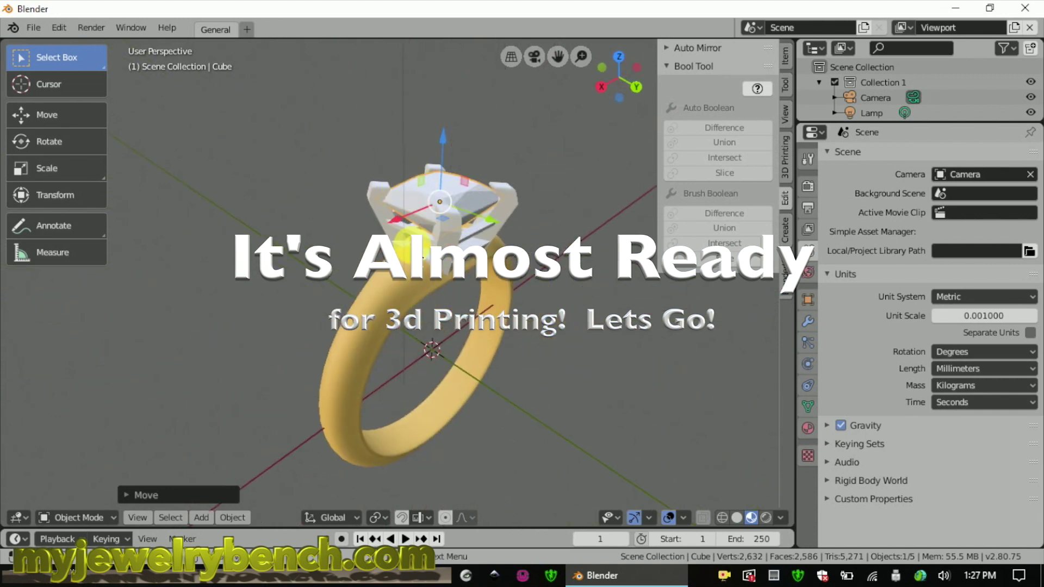
- Try scaling the band up uniformly to about 1.16
click(412, 282)
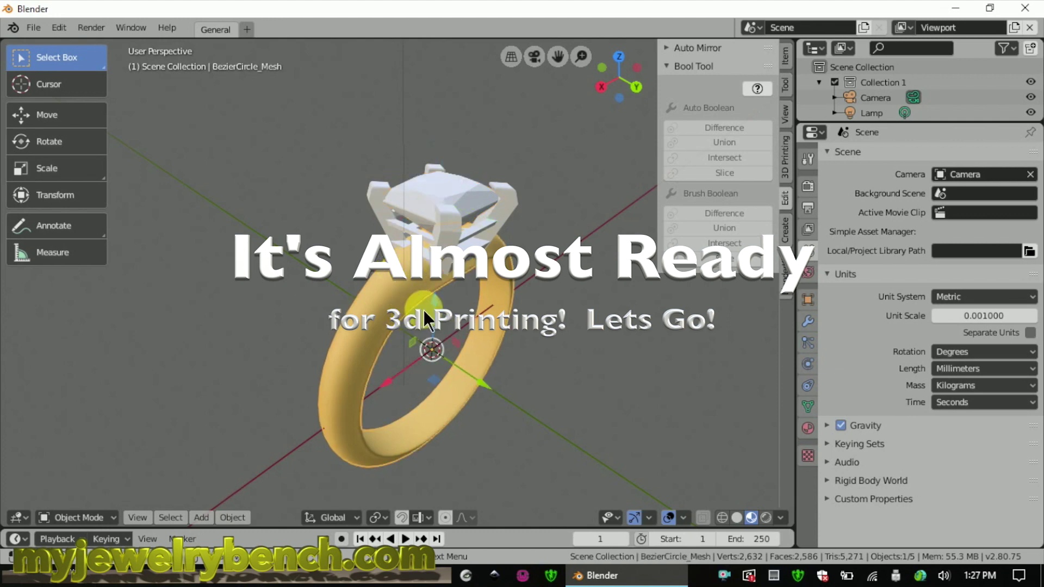
key(s)
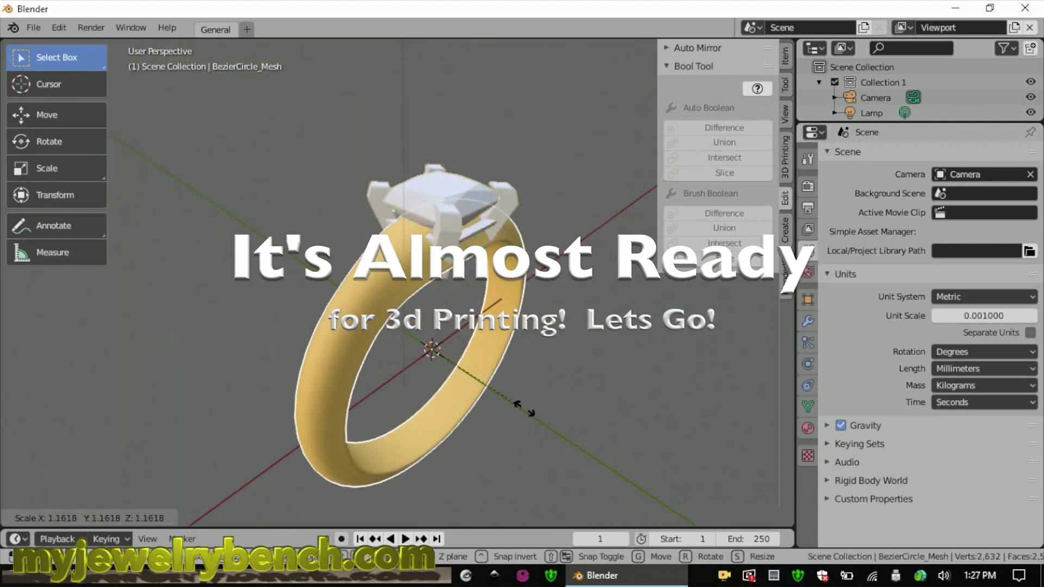
right_click(524, 409)
middle_drag(518, 305, 438, 282)
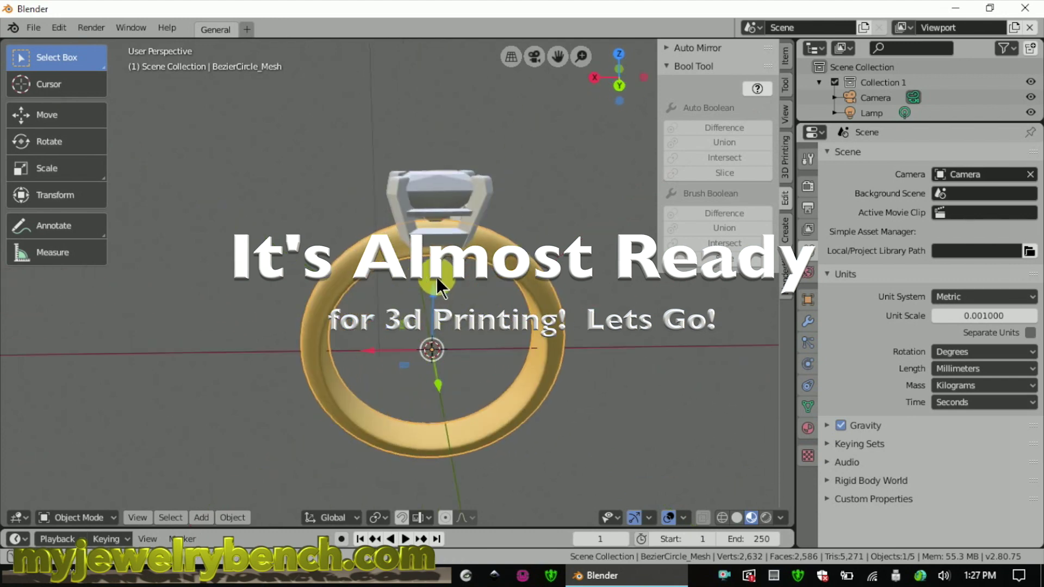
middle_drag(376, 207, 540, 280)
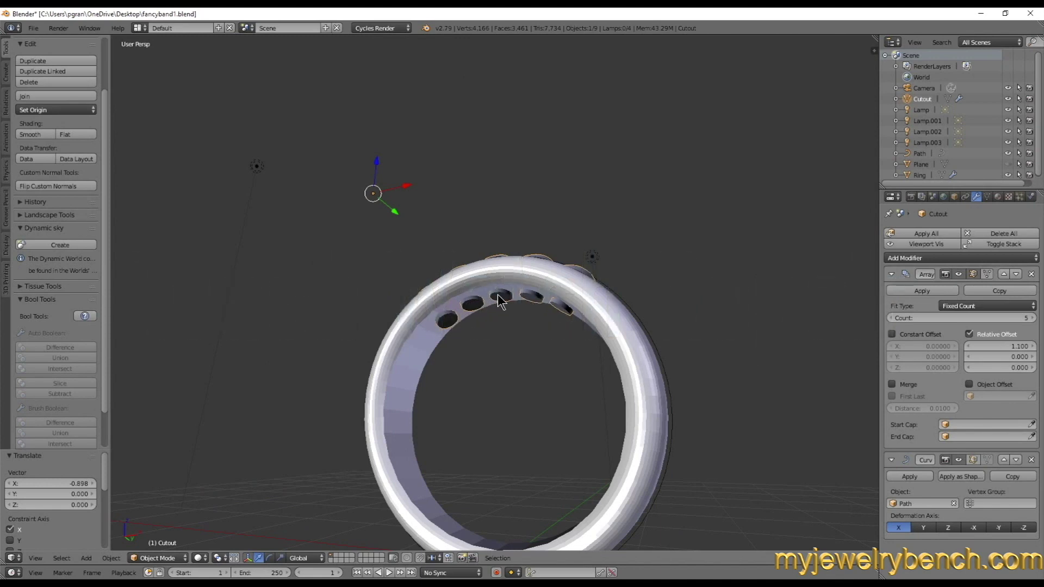
middle_drag(500, 300, 512, 354)
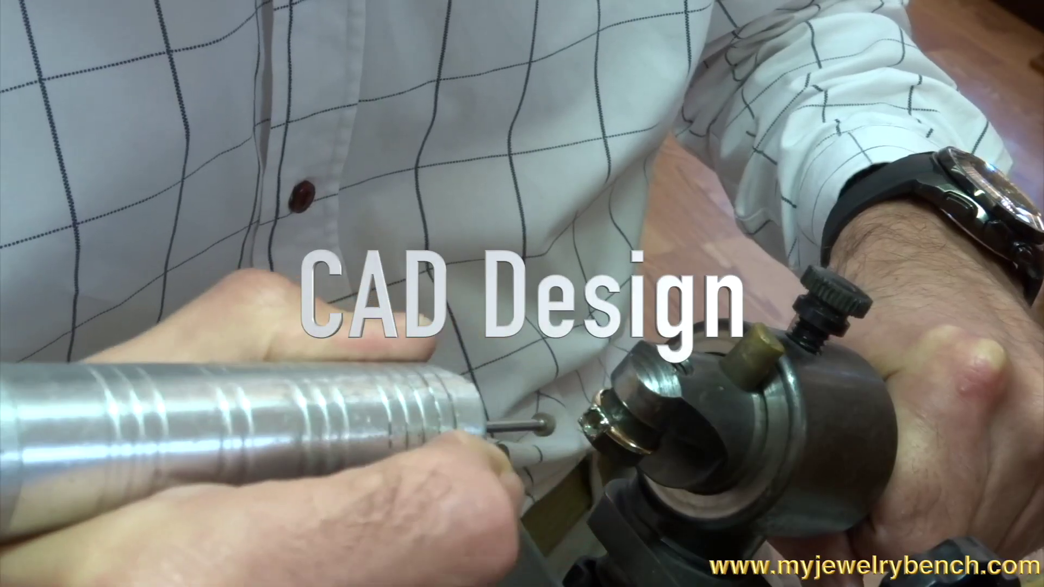